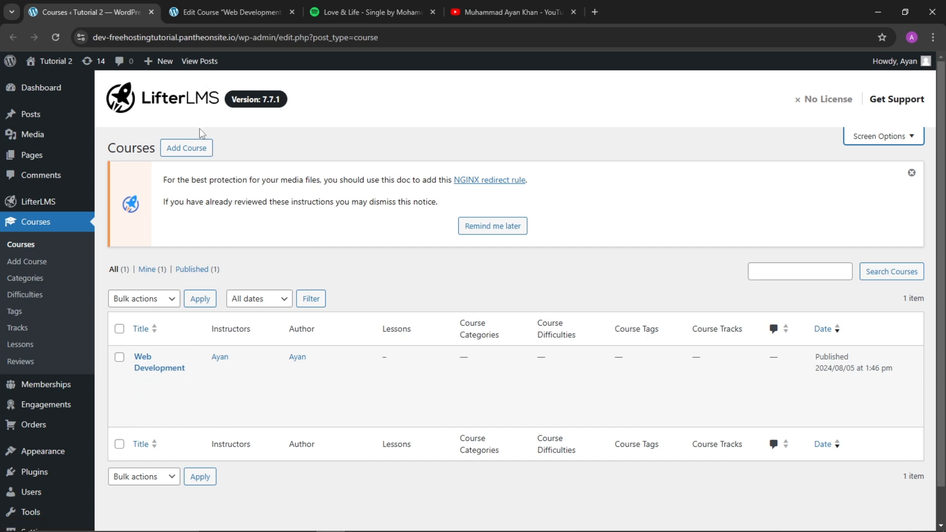
Open the Web Development course for editing and display its General course options.
{"action": "left_click", "coordinate": [205, 16]}
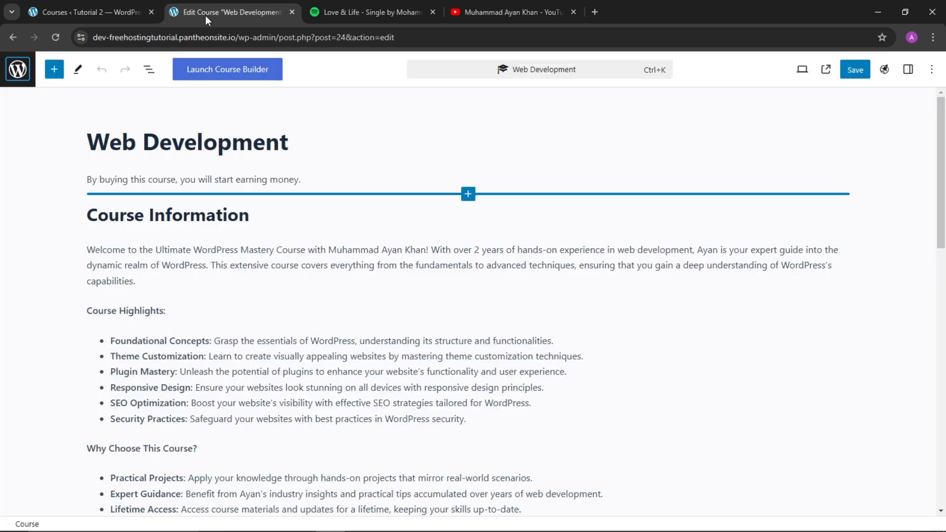
{"action": "scroll", "coordinate": [228, 306], "scroll_direction": "down", "scroll_amount": 10}
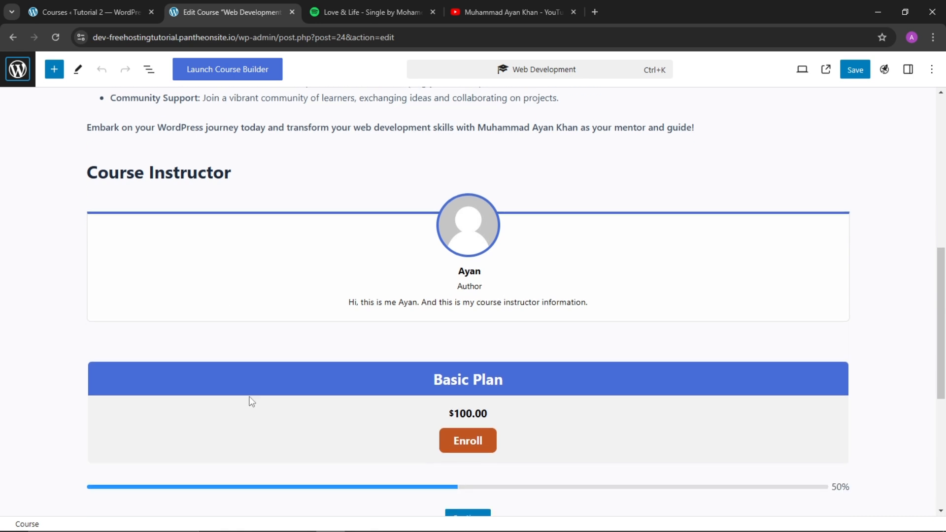
{"action": "scroll", "coordinate": [252, 400], "scroll_direction": "down", "scroll_amount": 3}
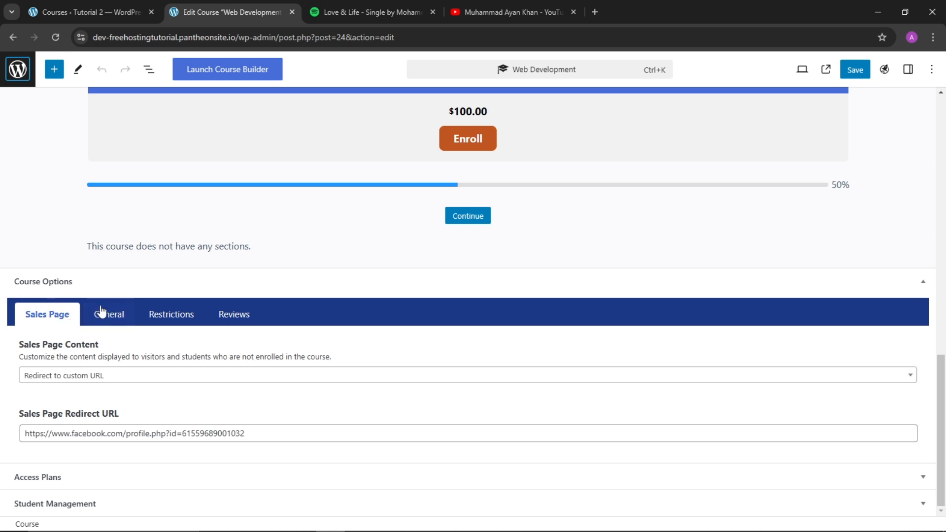
{"action": "left_click", "coordinate": [108, 322]}
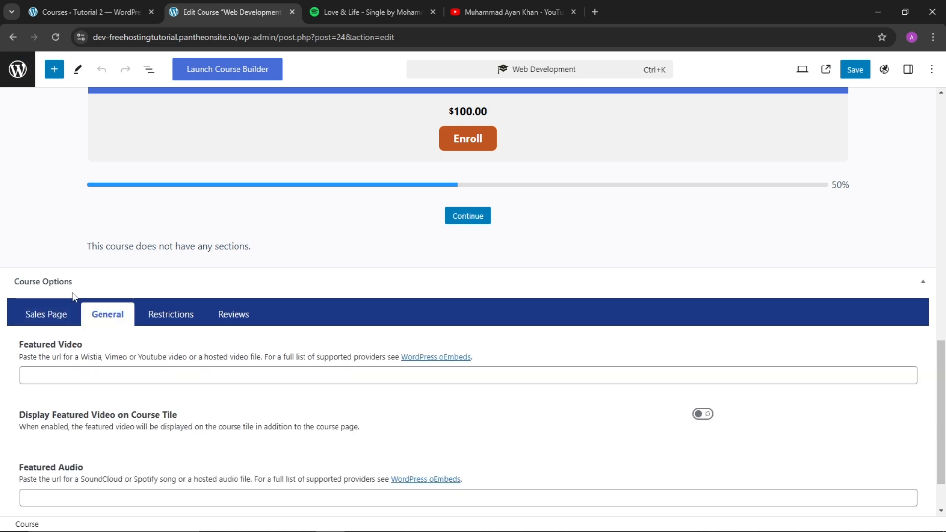
{"action": "scroll", "coordinate": [367, 341], "scroll_direction": "down", "scroll_amount": 3}
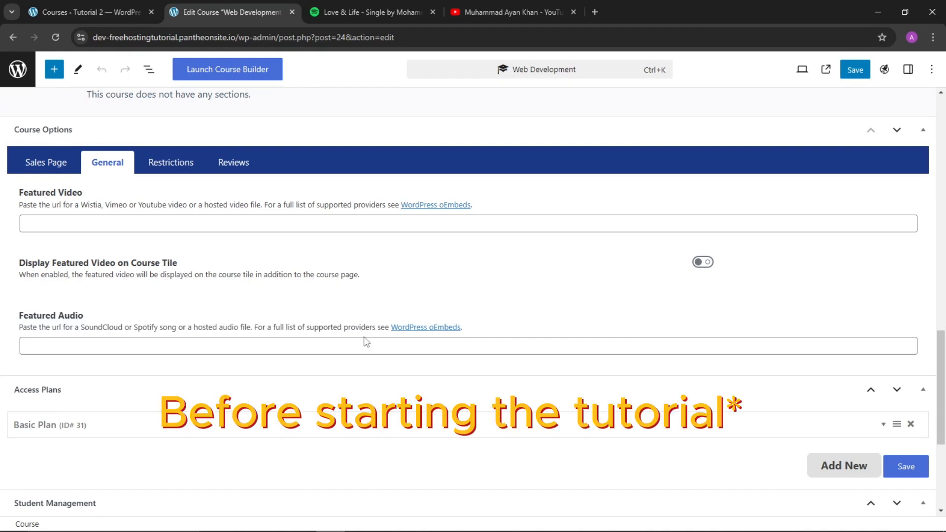
Collapse the Access Plans and Student Management sections below the course options.
{"action": "mouse_move", "coordinate": [54, 423]}
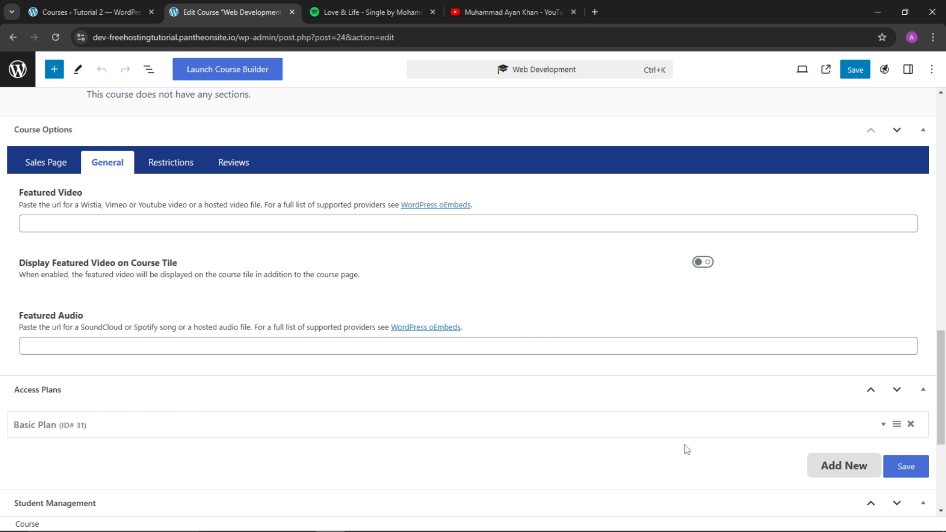
{"action": "left_click", "coordinate": [42, 390]}
{"action": "left_click", "coordinate": [41, 416]}
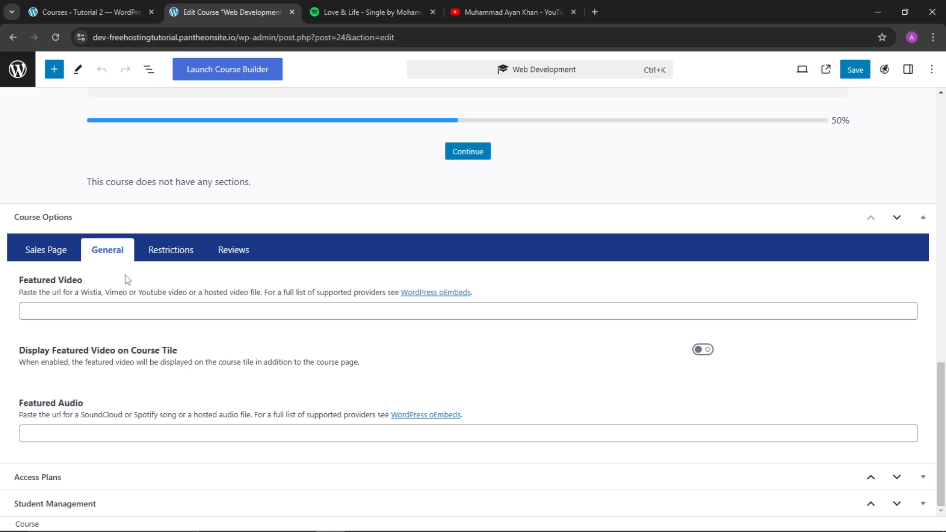
Examine the Featured Video, Display Featured Video on Course Tile and Featured Audio settings in the General course options.
{"action": "left_click_drag", "start_coordinate": [20, 280], "coordinate": [90, 289]}
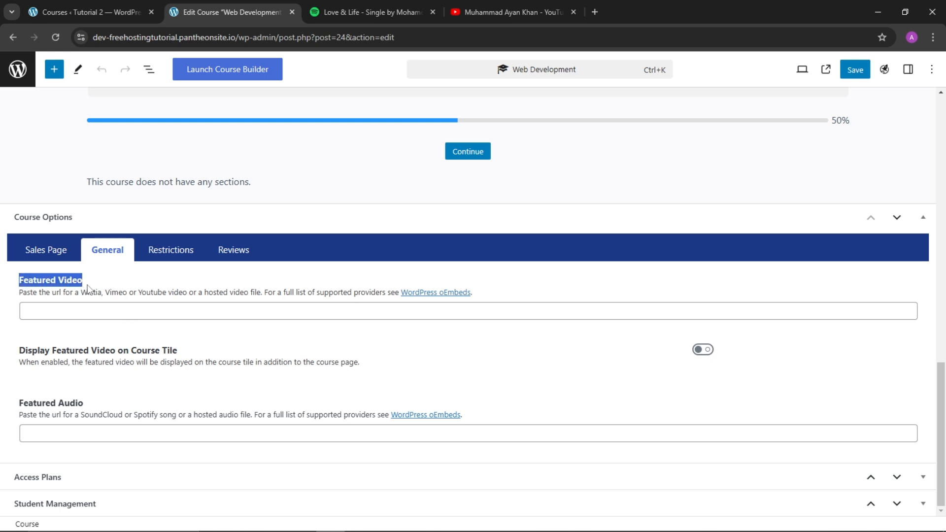
{"action": "left_click", "coordinate": [63, 285]}
{"action": "left_click_drag", "start_coordinate": [28, 350], "coordinate": [179, 363]}
{"action": "left_click_drag", "start_coordinate": [32, 402], "coordinate": [79, 407]}
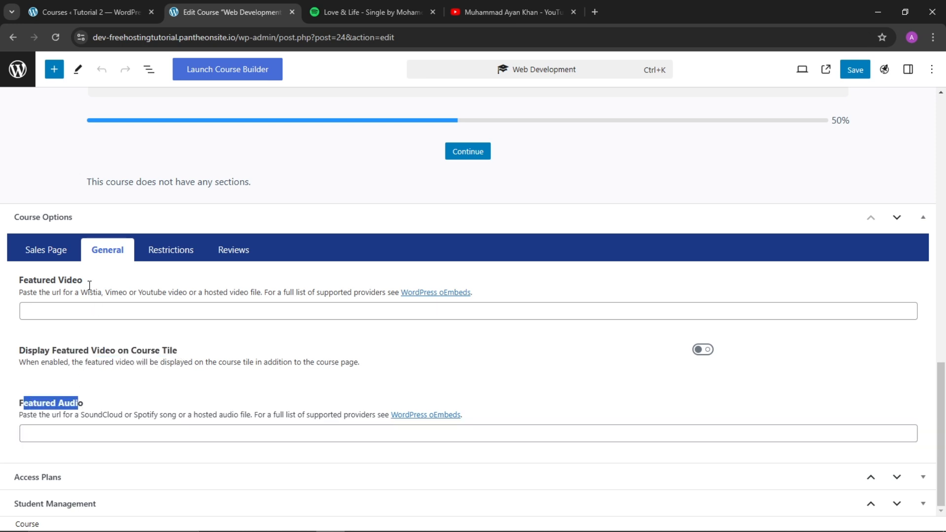
{"action": "left_click", "coordinate": [58, 286]}
{"action": "left_click_drag", "start_coordinate": [23, 281], "coordinate": [77, 285]}
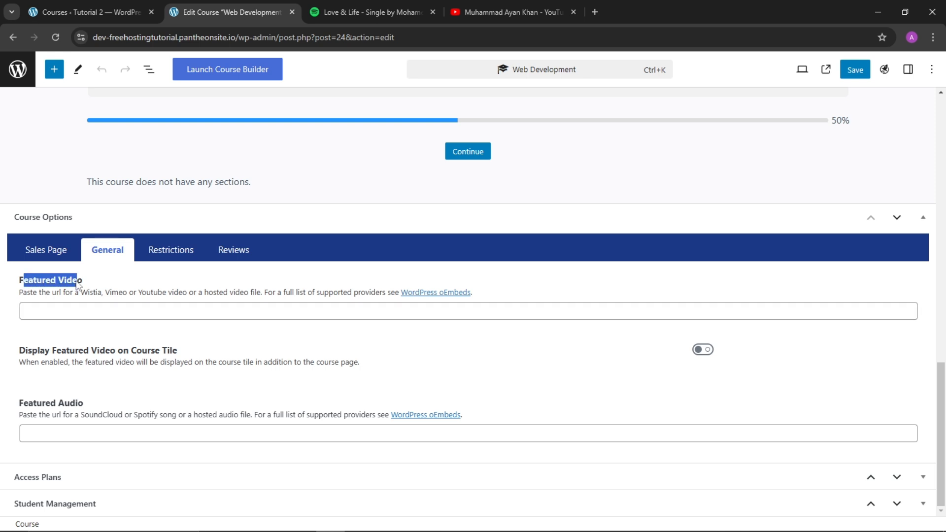
{"action": "left_click", "coordinate": [72, 289]}
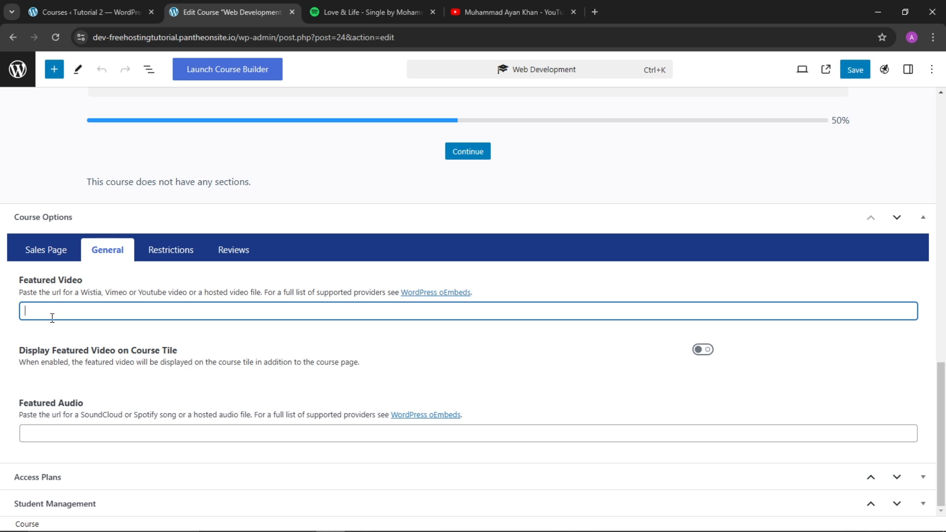
Open the live Web Development course page and examine the area beneath its title, then return to the course editor.
{"action": "left_click", "coordinate": [111, 3]}
{"action": "left_click", "coordinate": [227, 7]}
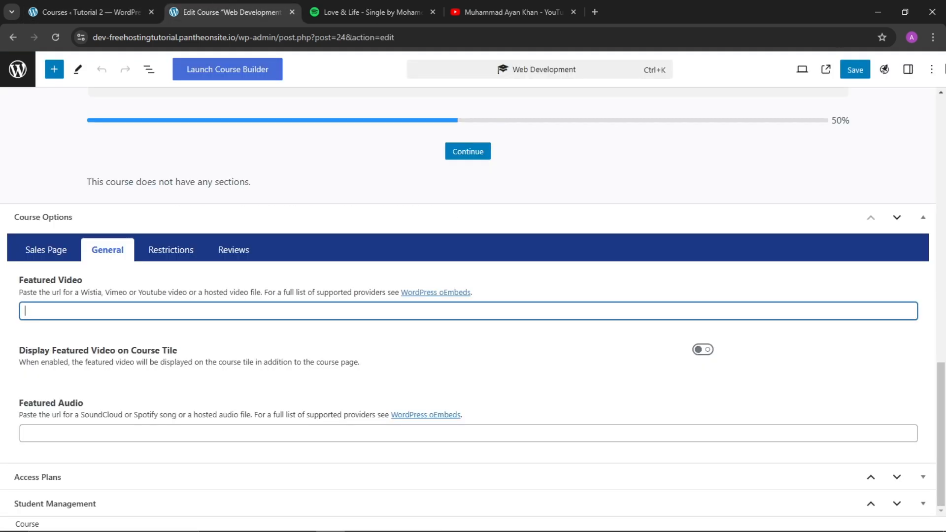
{"action": "left_click", "coordinate": [826, 69]}
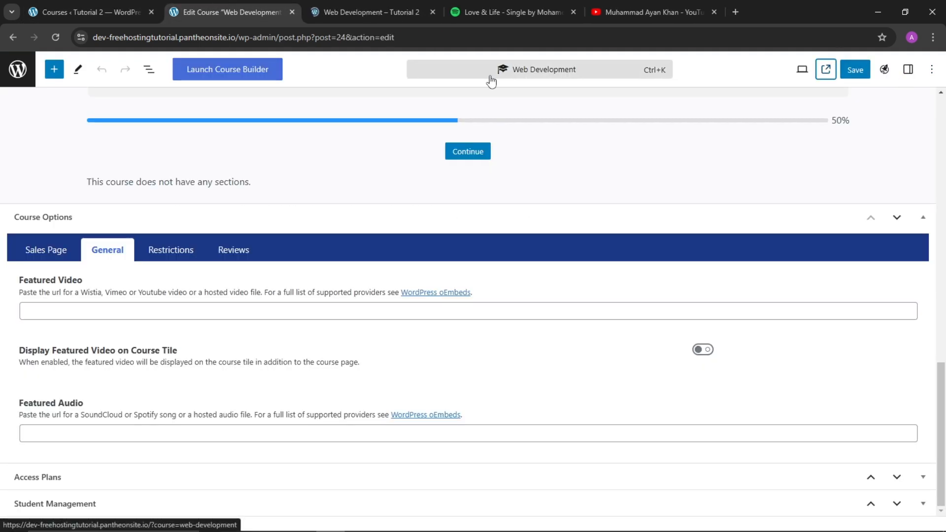
{"action": "left_click", "coordinate": [416, 8]}
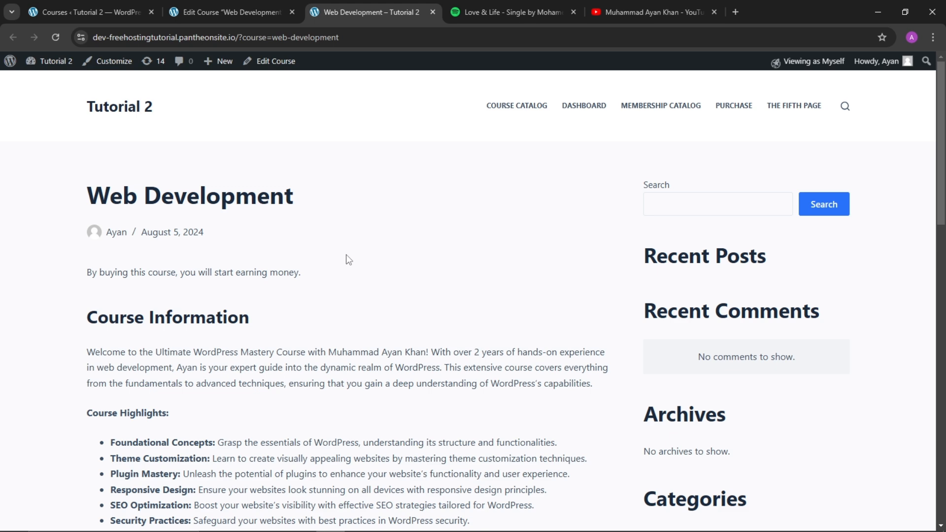
{"action": "left_click", "coordinate": [275, 6]}
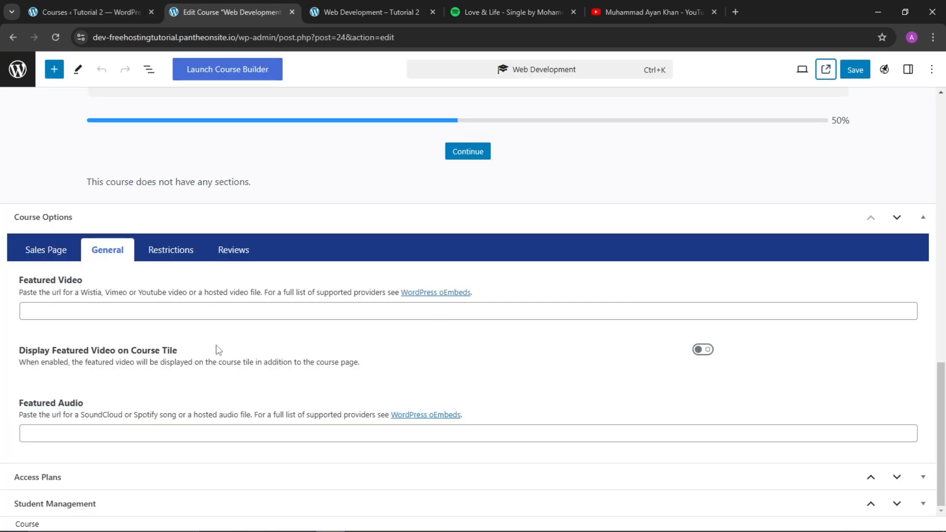
{"action": "left_click", "coordinate": [386, 13]}
{"action": "scroll", "coordinate": [227, 291], "scroll_direction": "down", "scroll_amount": 1}
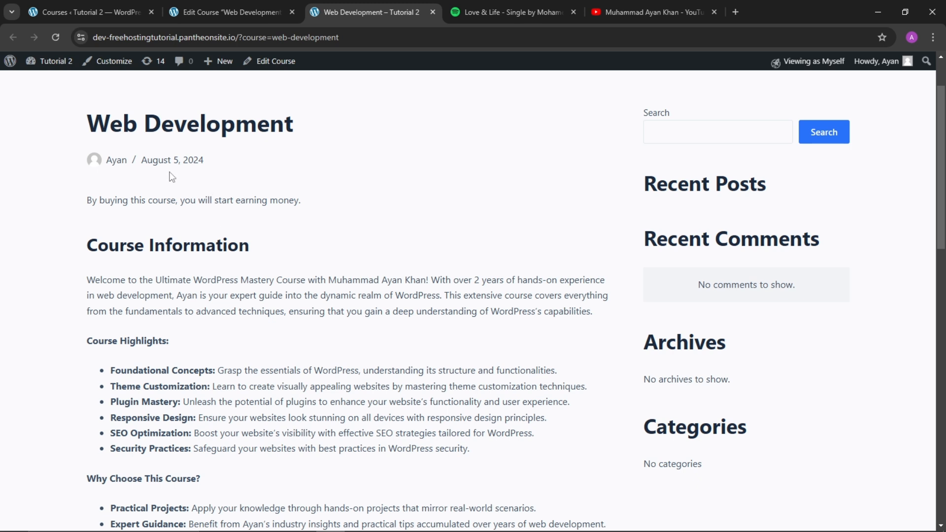
{"action": "left_click", "coordinate": [283, 5]}
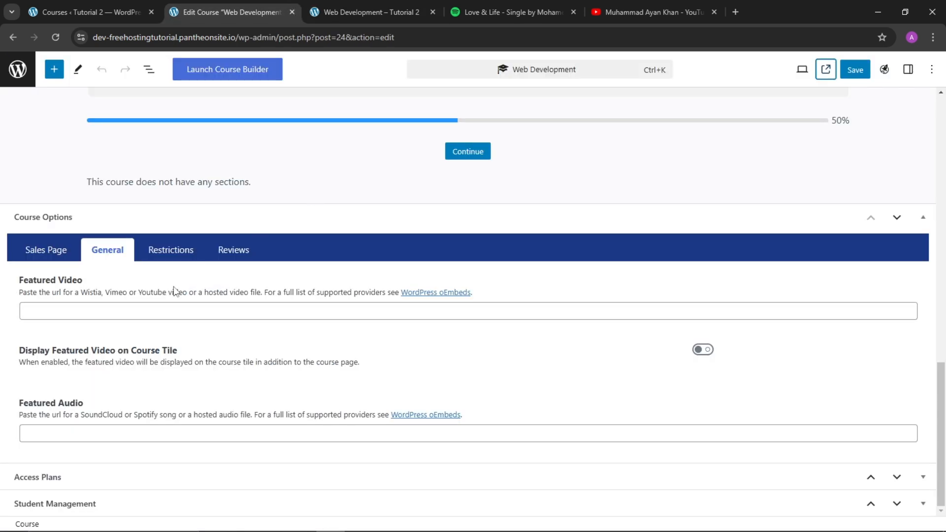
Switch to YouTube and copy the share link of the video "Create And Sell Your First Course With Lifter LMS on WordPress".
{"action": "left_click", "coordinate": [671, 2]}
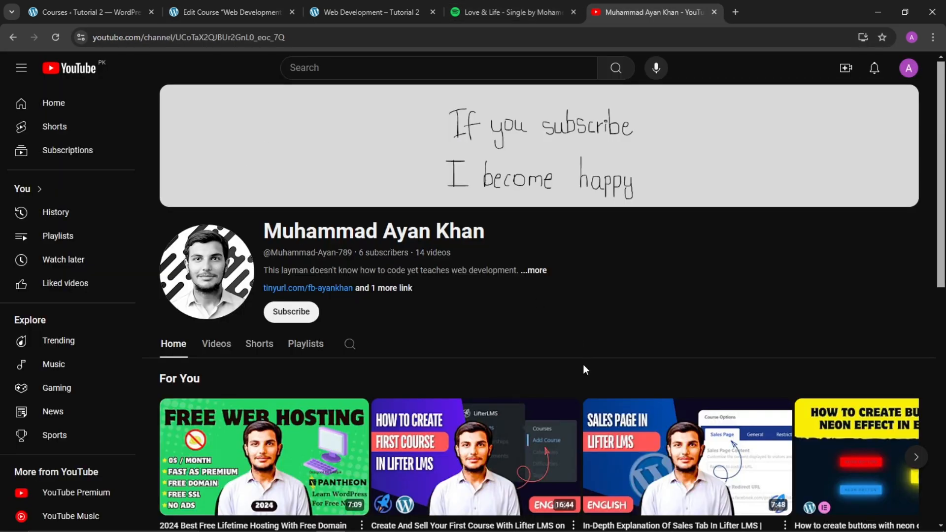
{"action": "scroll", "coordinate": [586, 369], "scroll_direction": "down", "scroll_amount": 5}
{"action": "scroll", "coordinate": [584, 364], "scroll_direction": "up", "scroll_amount": 1}
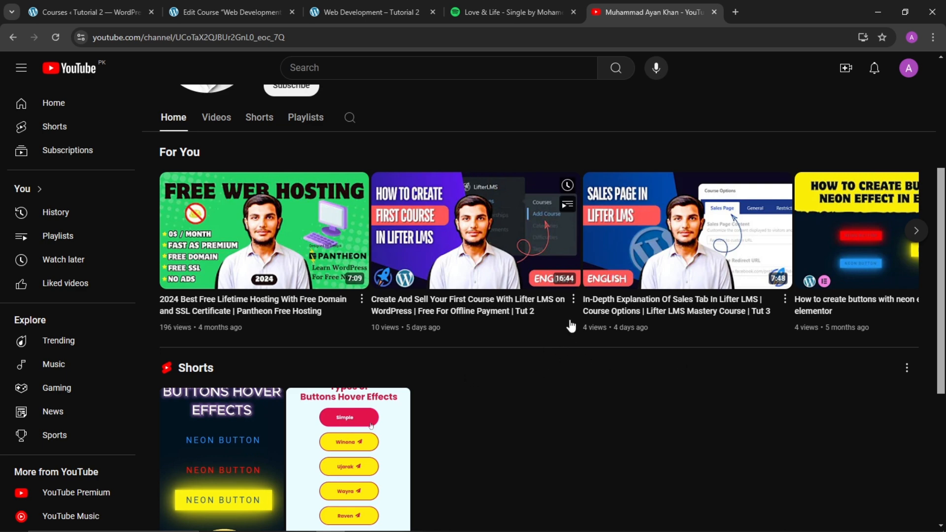
{"action": "left_click", "coordinate": [573, 302]}
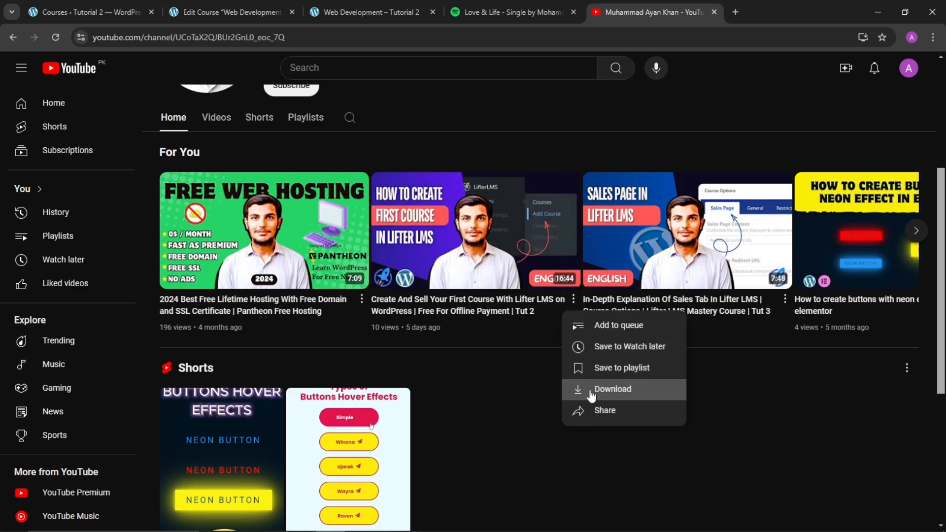
{"action": "left_click", "coordinate": [606, 409]}
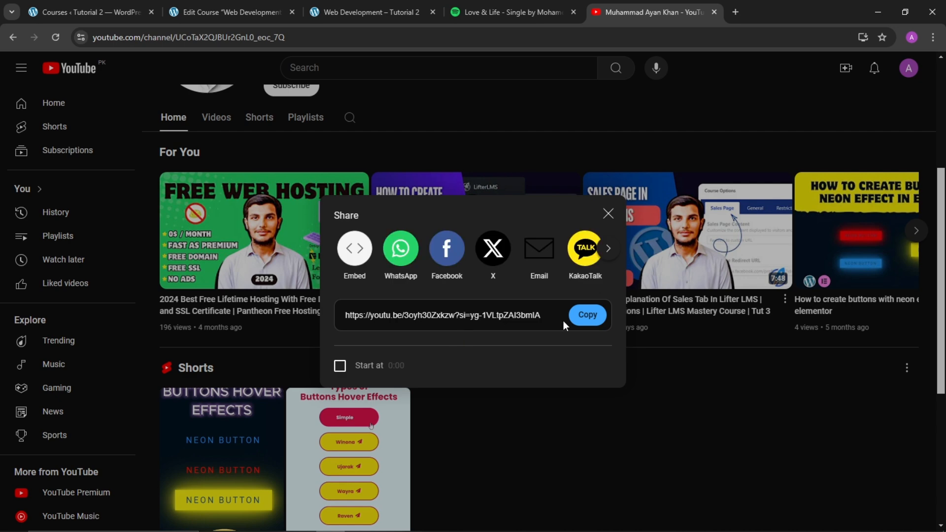
{"action": "left_click", "coordinate": [589, 316]}
{"action": "left_click", "coordinate": [609, 215]}
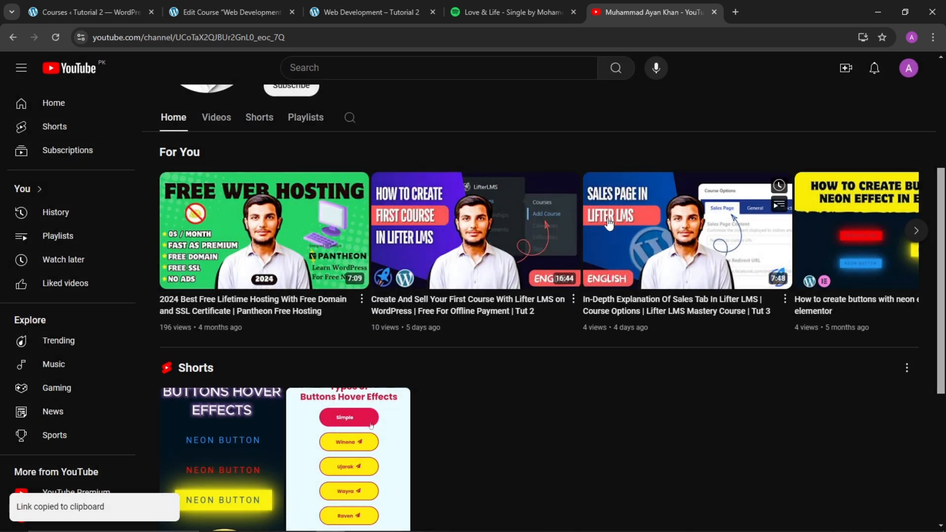
Paste the copied YouTube link as the course's Featured Video and save the course.
{"action": "left_click", "coordinate": [256, 4]}
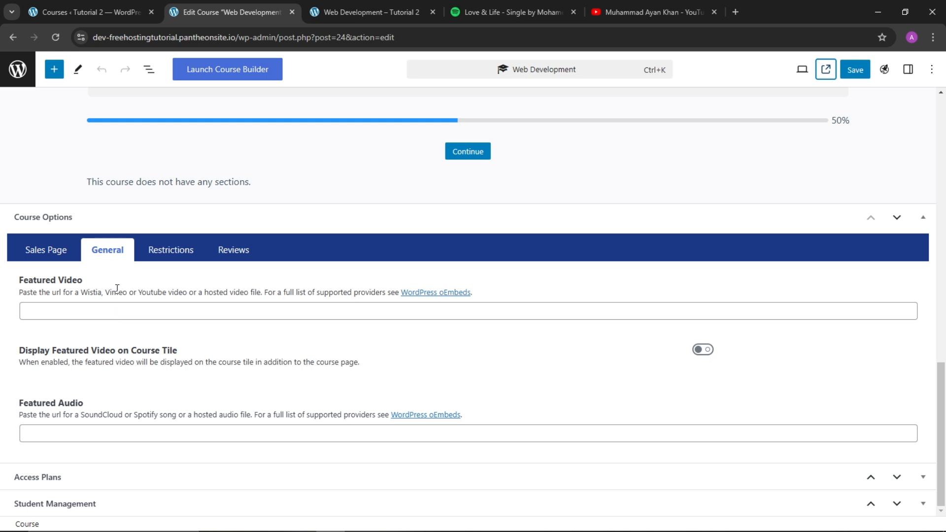
{"action": "left_click_drag", "start_coordinate": [82, 294], "coordinate": [101, 294]}
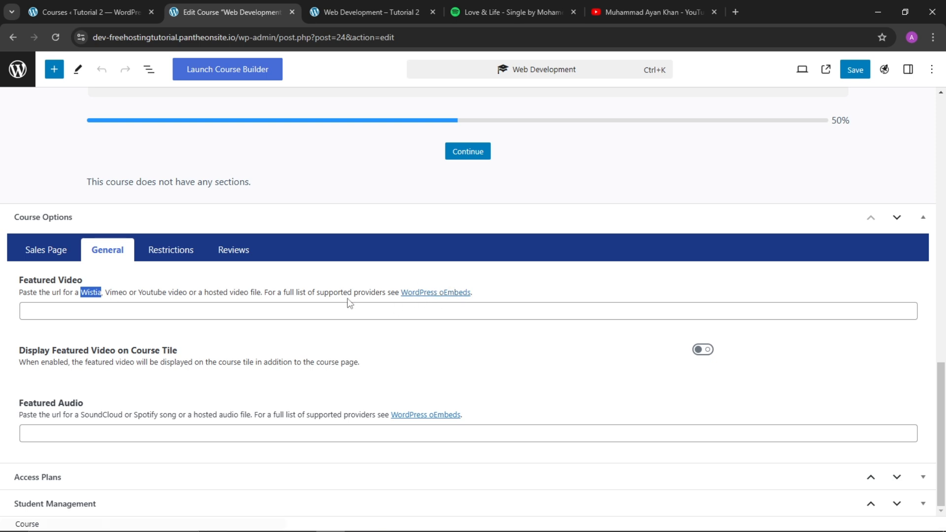
{"action": "left_click", "coordinate": [282, 301]}
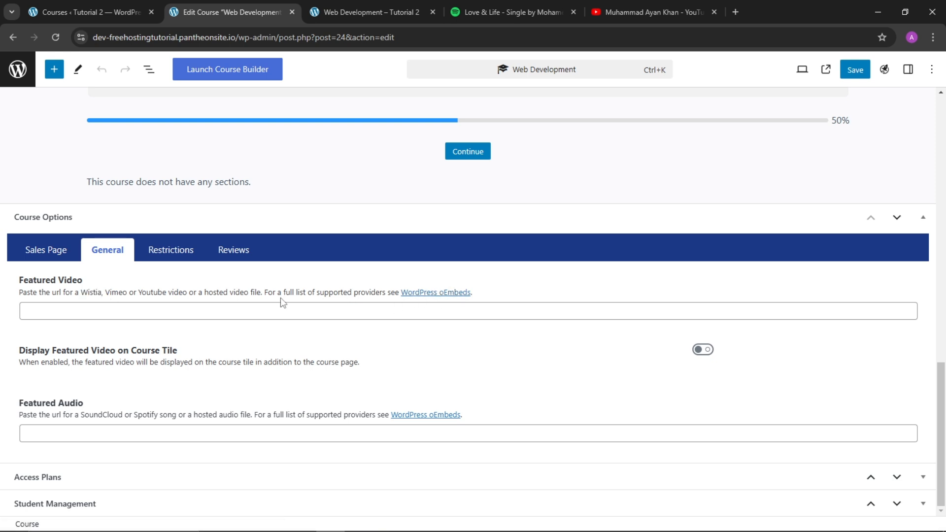
{"action": "left_click", "coordinate": [127, 310]}
{"action": "key", "text": "ctrl+v"}
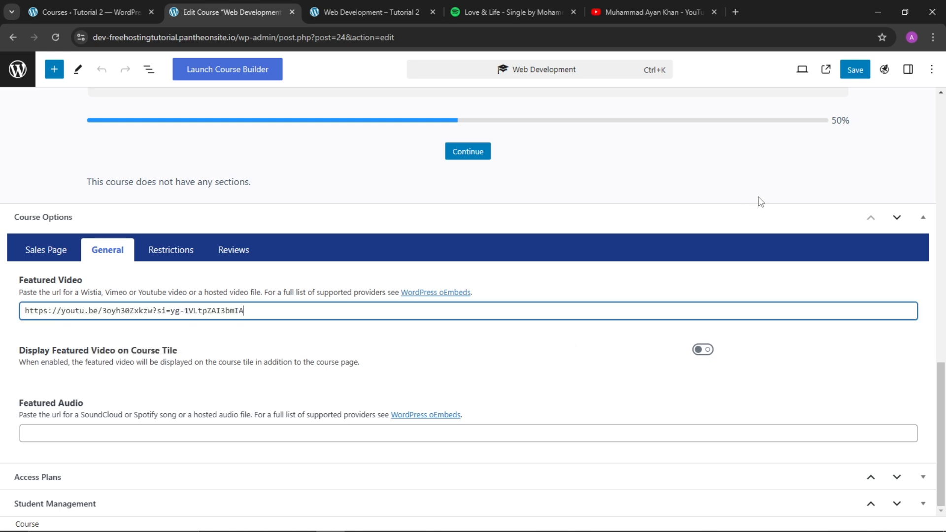
{"action": "left_click", "coordinate": [855, 69]}
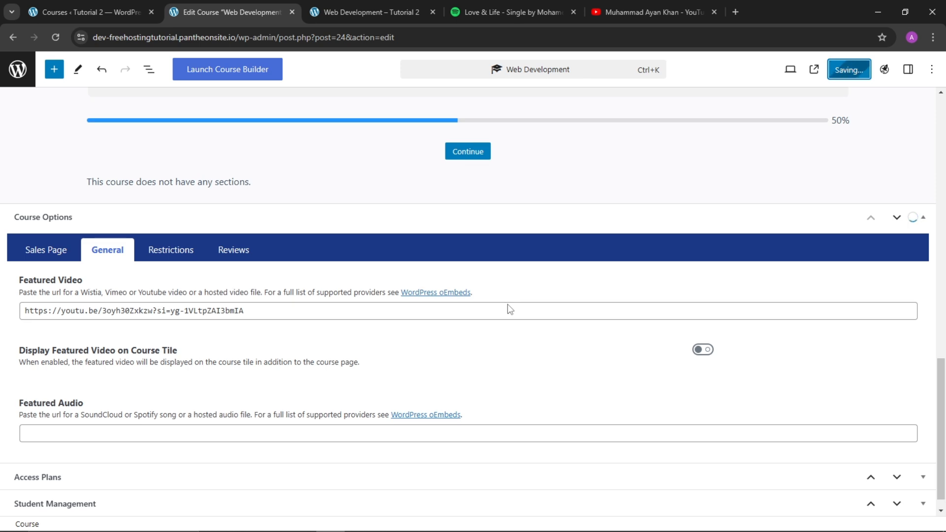
Reload the live Web Development course page and check how the YouTube featured video is displayed.
{"action": "left_click", "coordinate": [380, 2]}
{"action": "left_click", "coordinate": [59, 35]}
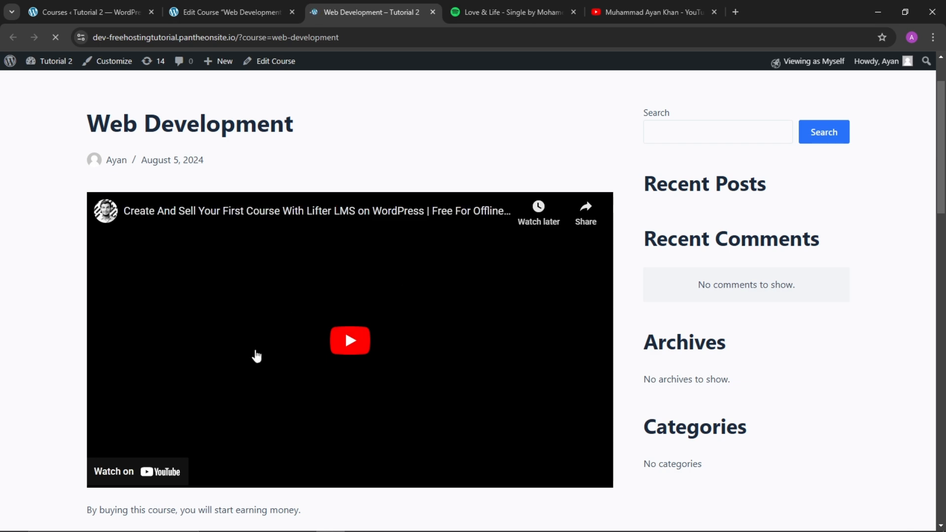
{"action": "scroll", "coordinate": [344, 420], "scroll_direction": "down", "scroll_amount": 3}
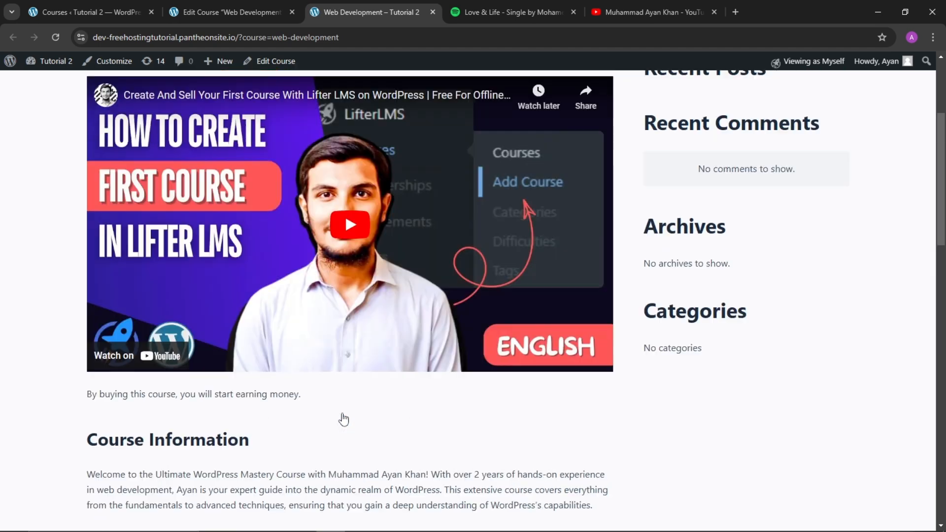
{"action": "scroll", "coordinate": [344, 420], "scroll_direction": "up", "scroll_amount": 4}
{"action": "left_click", "coordinate": [232, 10]}
{"action": "left_click", "coordinate": [210, 311]}
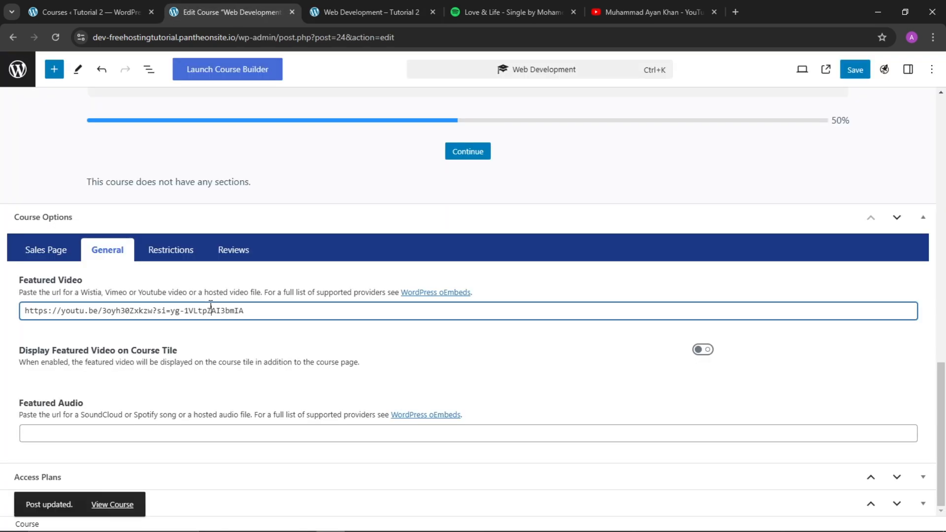
{"action": "key", "text": "ctrl+a"}
{"action": "key", "text": "BackSpace"}
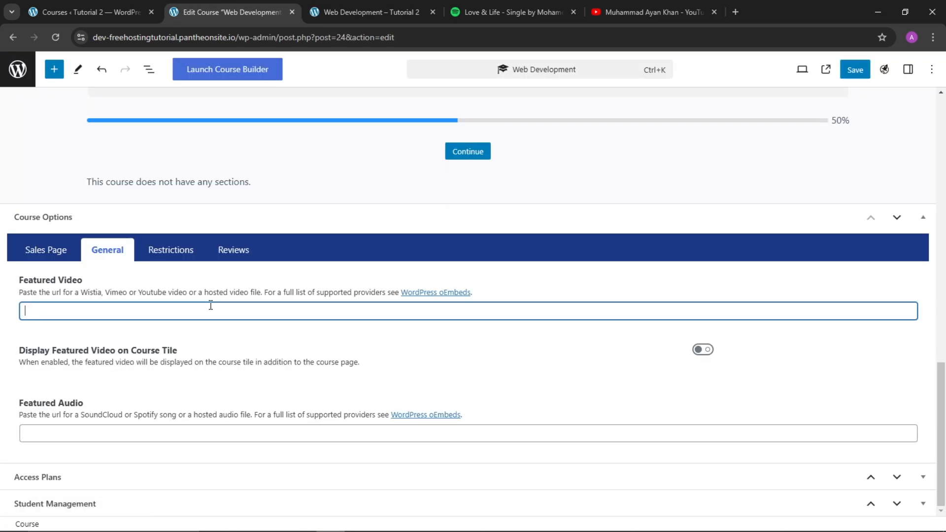
{"action": "left_click", "coordinate": [265, 311]}
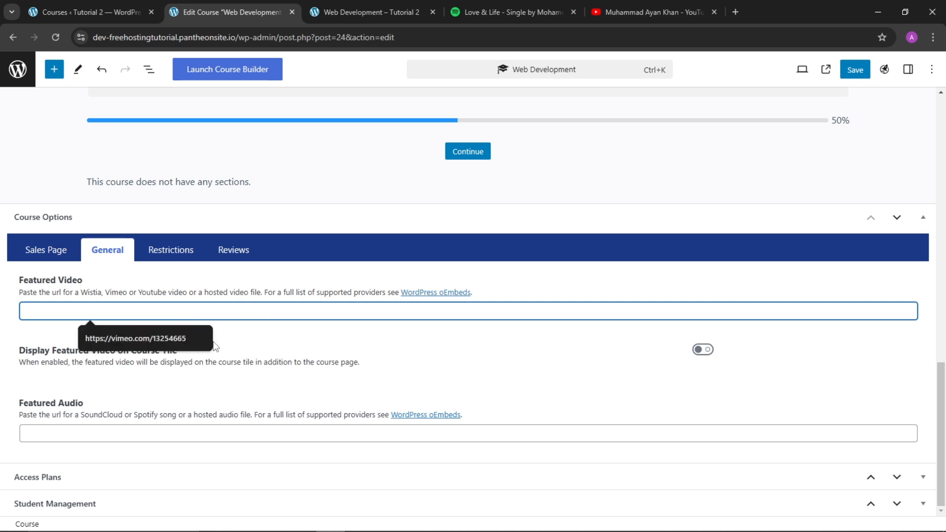
{"action": "left_click", "coordinate": [158, 339]}
{"action": "left_click_drag", "start_coordinate": [148, 311], "coordinate": [2, 312]}
{"action": "left_click", "coordinate": [192, 329]}
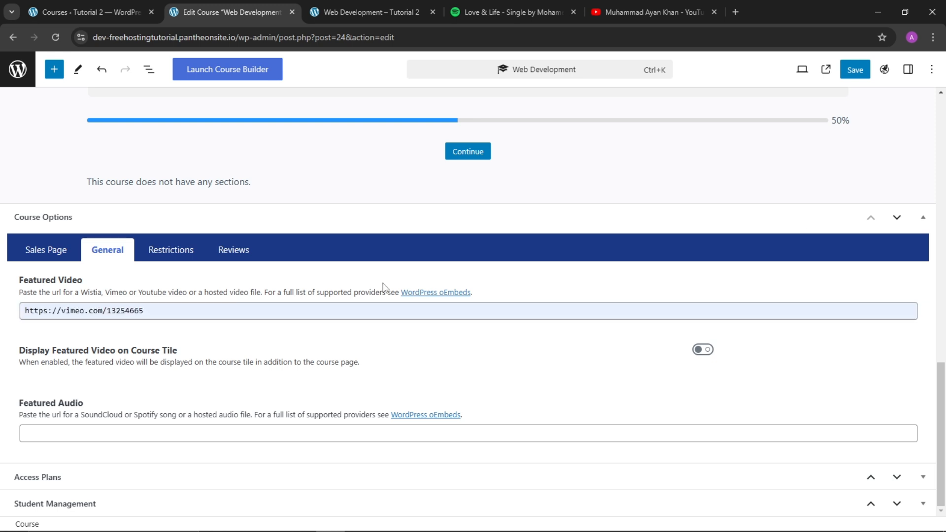
{"action": "left_click", "coordinate": [855, 70]}
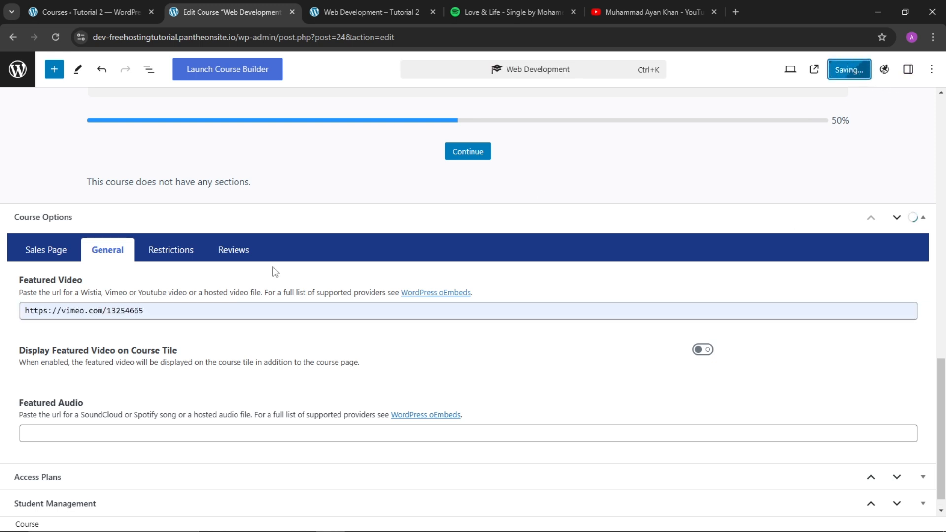
Reload the live Web Development course page and check how the Vimeo featured video is displayed.
{"action": "left_click", "coordinate": [372, 2]}
{"action": "left_click", "coordinate": [56, 38]}
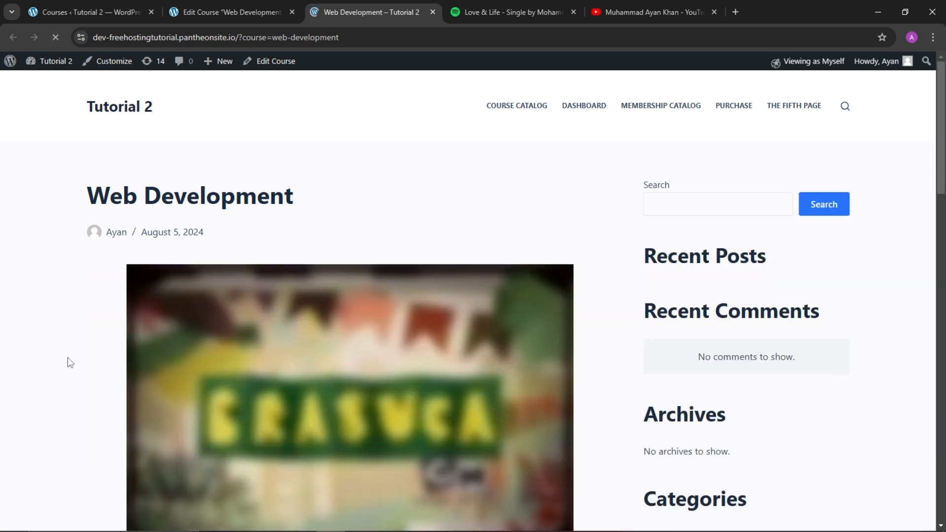
{"action": "scroll", "coordinate": [73, 348], "scroll_direction": "down", "scroll_amount": 3}
{"action": "left_click", "coordinate": [265, 7]}
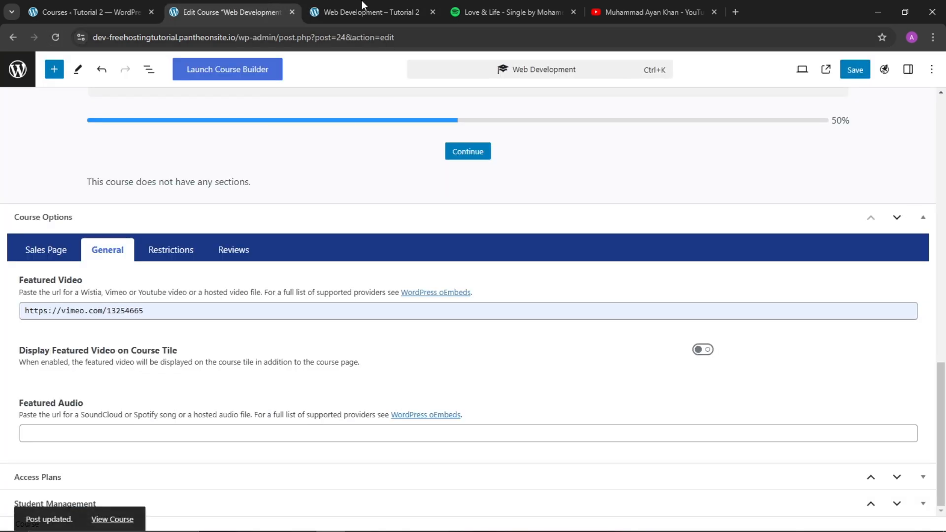
{"action": "key", "text": "ctrl+Tab"}
{"action": "left_click", "coordinate": [264, 5]}
{"action": "left_click", "coordinate": [357, 3]}
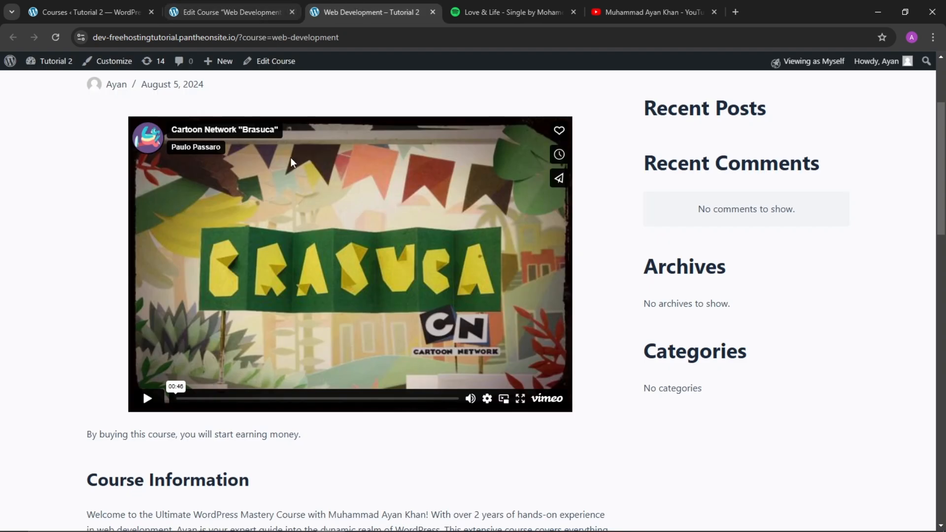
{"action": "left_click", "coordinate": [257, 8]}
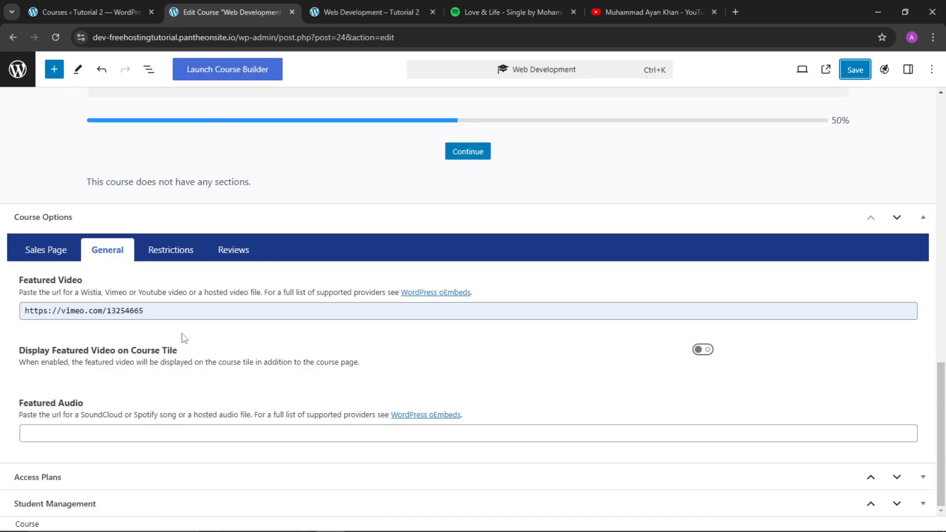
{"action": "left_click", "coordinate": [209, 313]}
{"action": "key", "text": "ctrl+a"}
{"action": "key", "text": "BackSpace"}
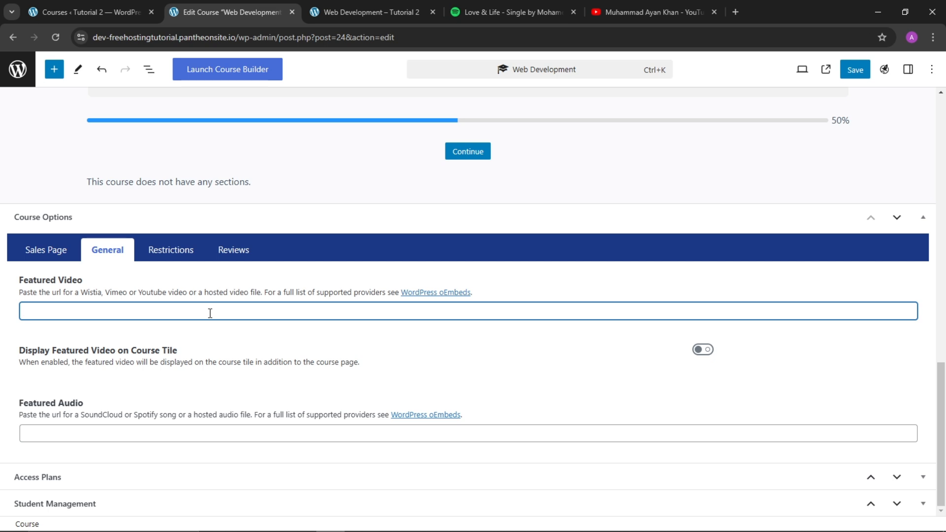
{"action": "type", "text": "https://youtu.be/3oyh30Zxkzw?si=yg-1VLtpZAI3bmIA"}
{"action": "left_click", "coordinate": [856, 69]}
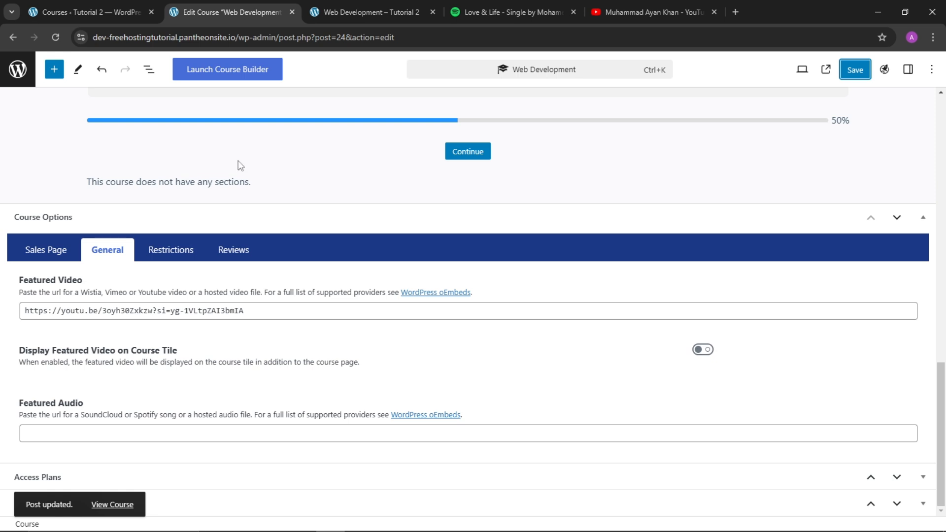
Open the Course Catalog on the live site and examine the Web Development course tile.
{"action": "left_click", "coordinate": [367, 12]}
{"action": "scroll", "coordinate": [526, 171], "scroll_direction": "up", "scroll_amount": 3}
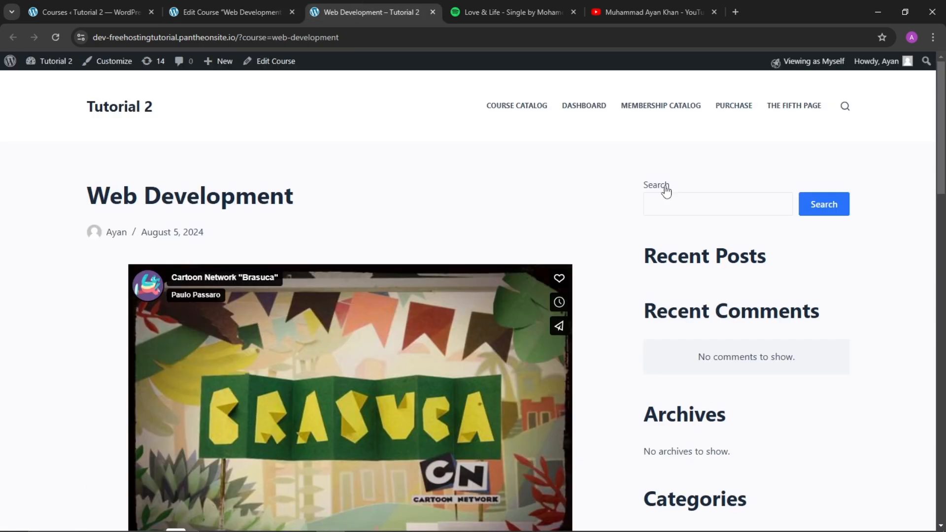
{"action": "left_click", "coordinate": [526, 118]}
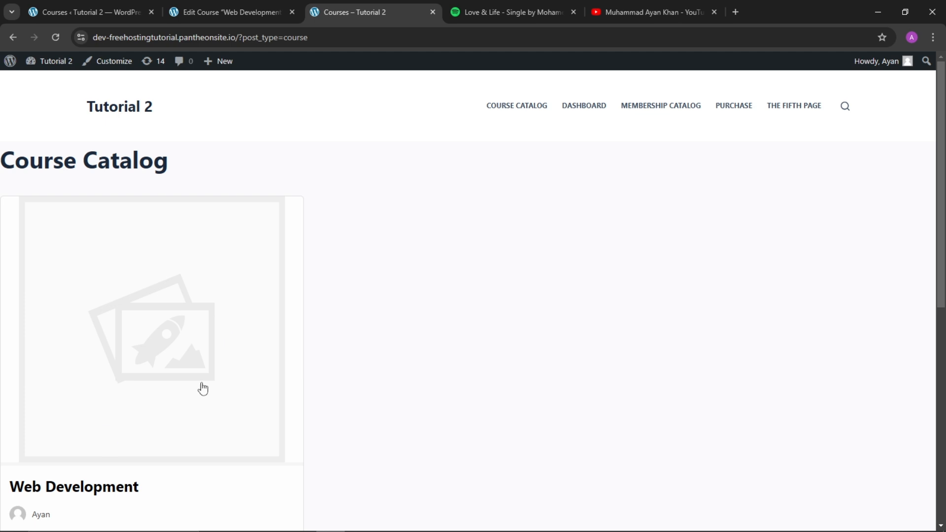
{"action": "scroll", "coordinate": [203, 387], "scroll_direction": "down", "scroll_amount": 8}
{"action": "scroll", "coordinate": [217, 273], "scroll_direction": "up", "scroll_amount": 8}
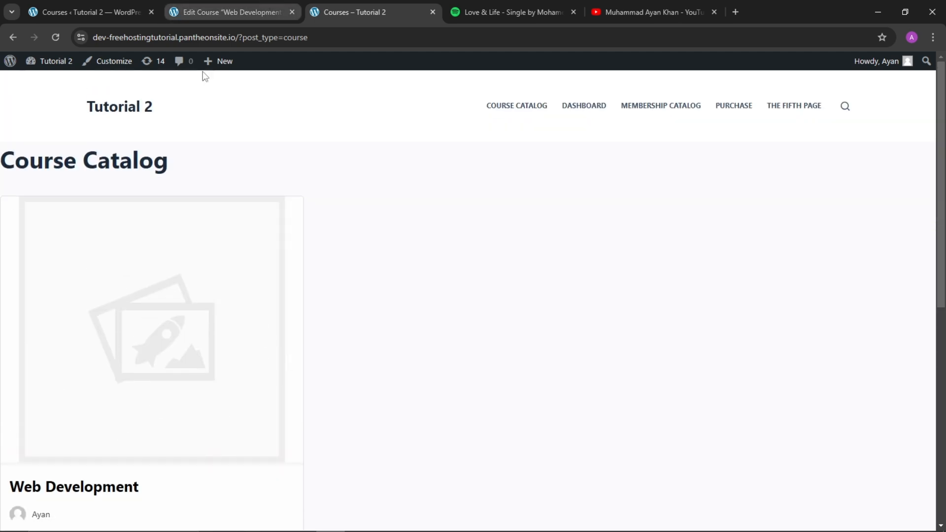
{"action": "scroll", "coordinate": [119, 451], "scroll_direction": "down", "scroll_amount": 2}
Return to the course editor and display the Web Development course's settings, including the featured image option.
{"action": "left_click", "coordinate": [271, 11]}
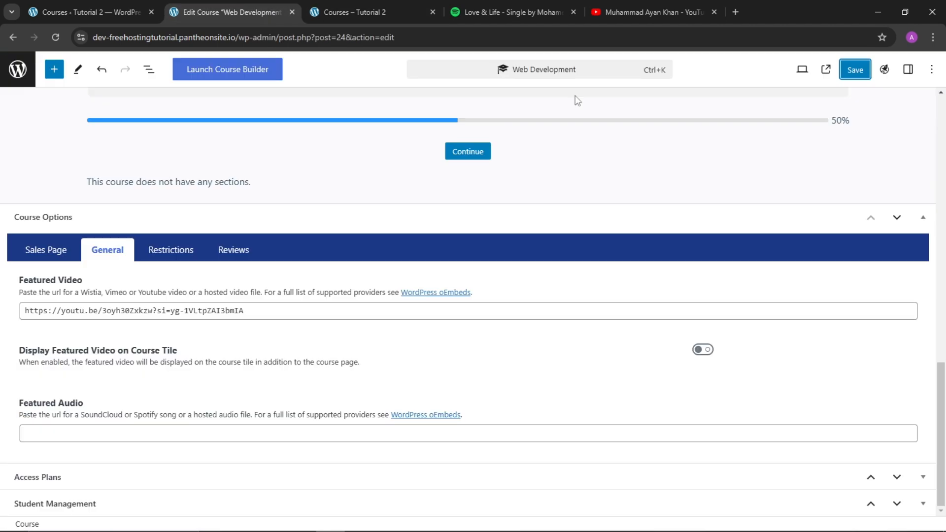
{"action": "scroll", "coordinate": [783, 260], "scroll_direction": "up", "scroll_amount": 1}
{"action": "scroll", "coordinate": [783, 260], "scroll_direction": "up", "scroll_amount": 15}
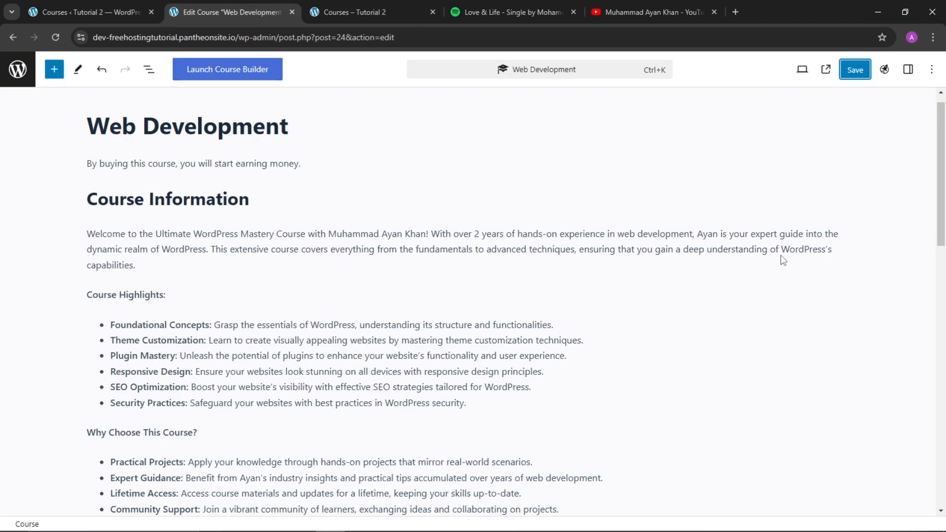
{"action": "left_click", "coordinate": [908, 69]}
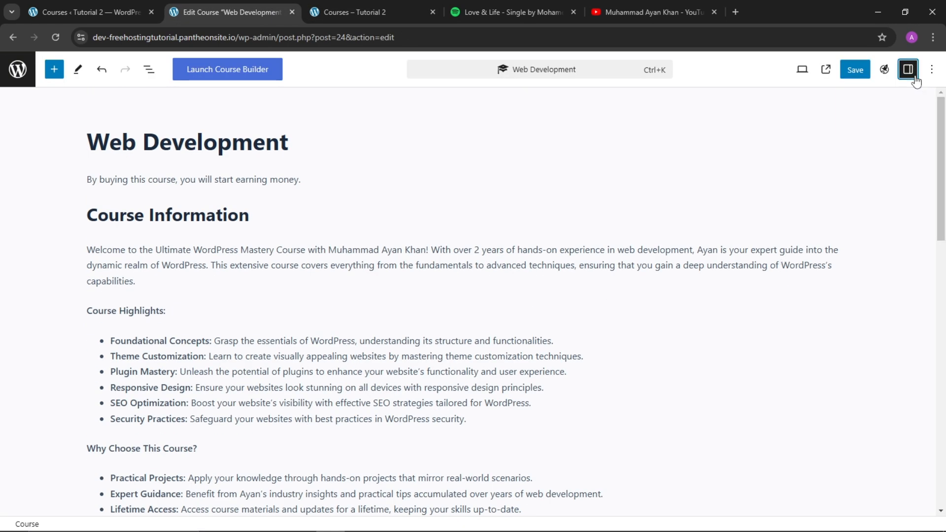
{"action": "scroll", "coordinate": [824, 407], "scroll_direction": "down", "scroll_amount": 2}
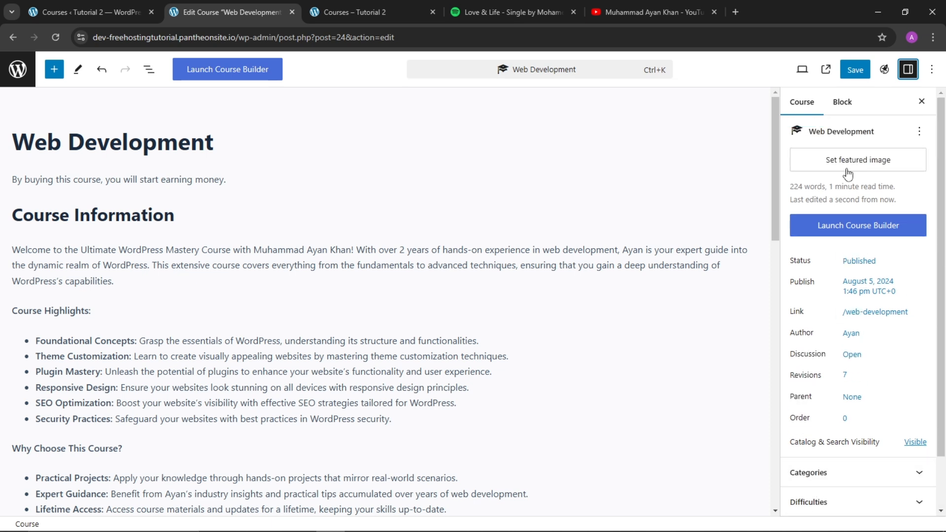
{"action": "left_click", "coordinate": [846, 103]}
{"action": "left_click", "coordinate": [810, 114]}
{"action": "scroll", "coordinate": [858, 110], "scroll_direction": "down", "scroll_amount": 2}
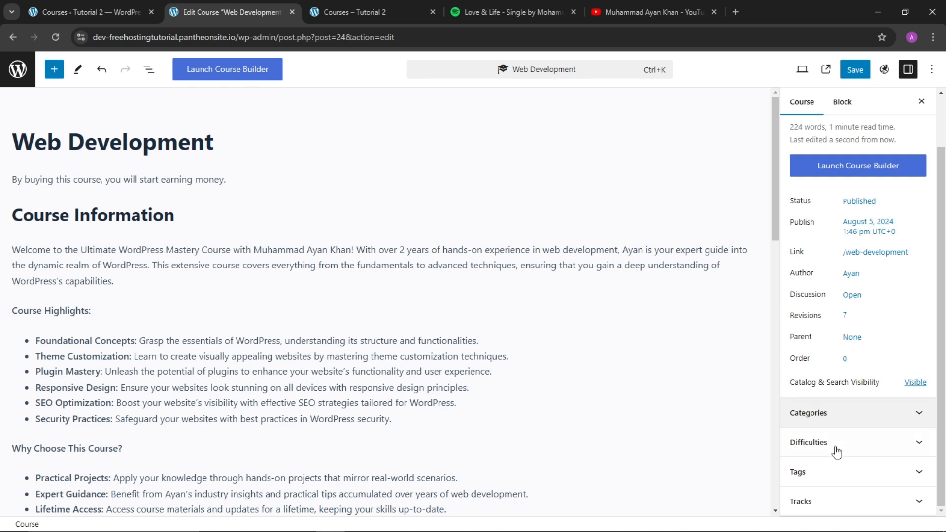
{"action": "scroll", "coordinate": [833, 463], "scroll_direction": "up", "scroll_amount": 3}
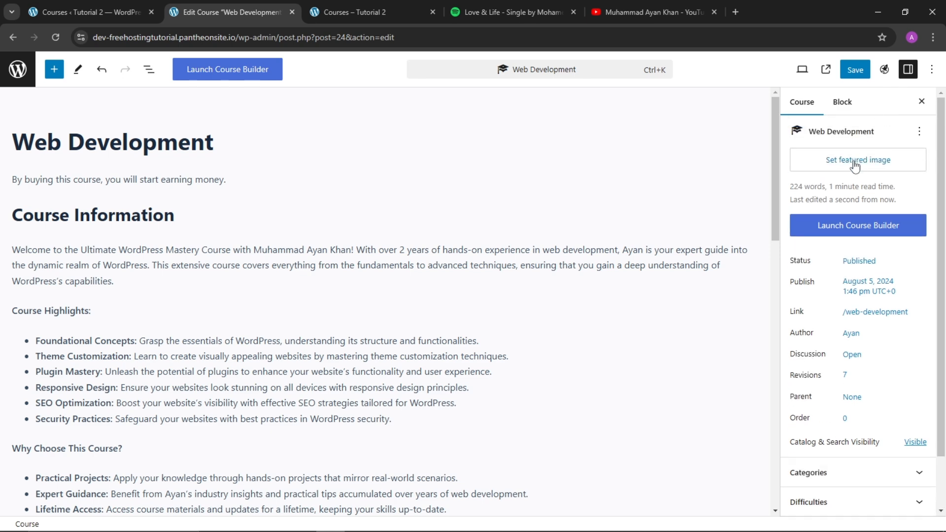
Upload "lets connect.png" from Downloads as the course's featured image and save the course.
{"action": "left_click", "coordinate": [855, 158]}
{"action": "left_click", "coordinate": [912, 86]}
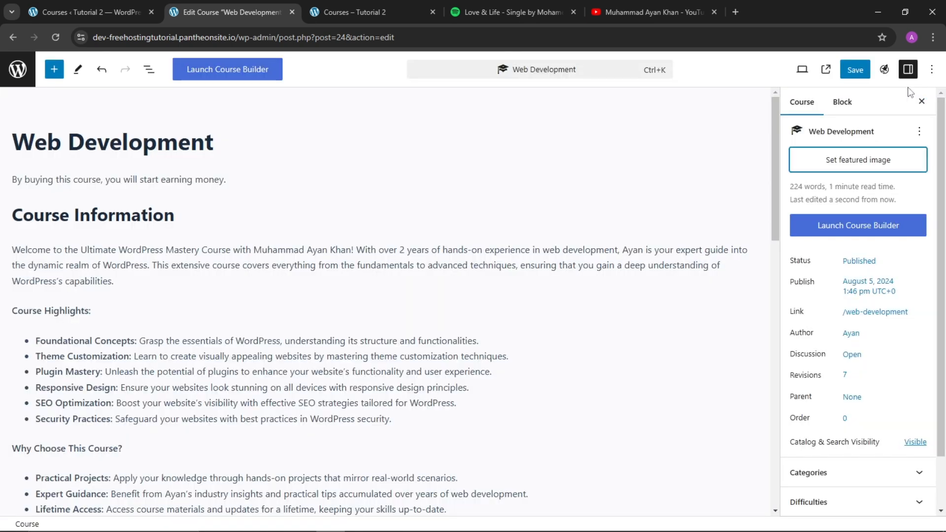
{"action": "left_click", "coordinate": [868, 163]}
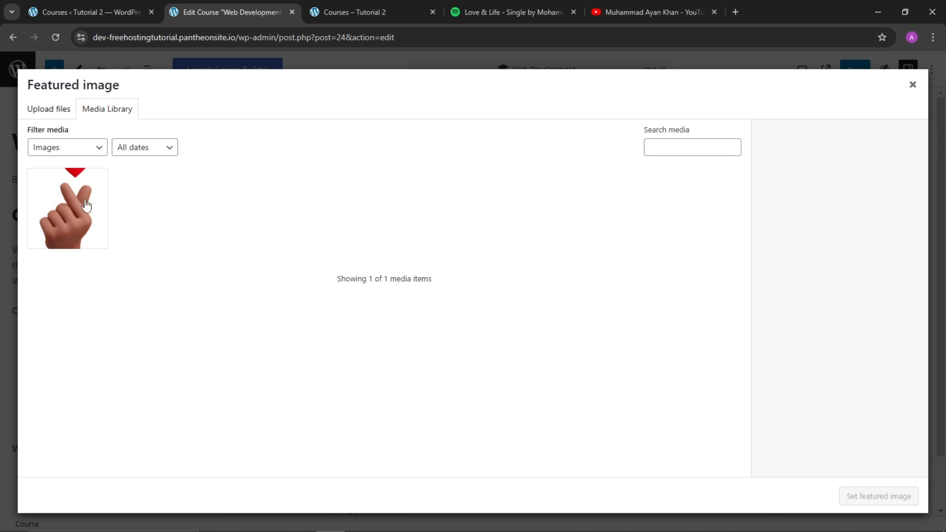
{"action": "left_click", "coordinate": [48, 114]}
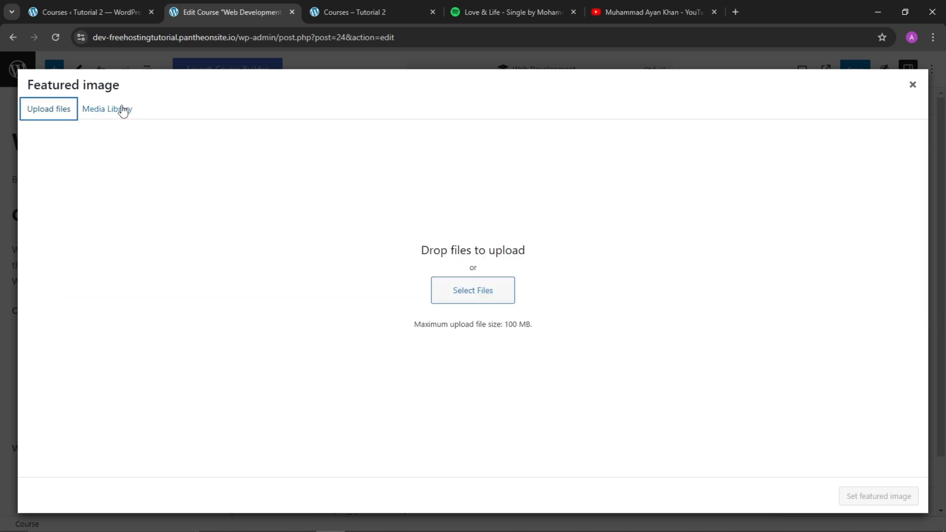
{"action": "left_click", "coordinate": [452, 286]}
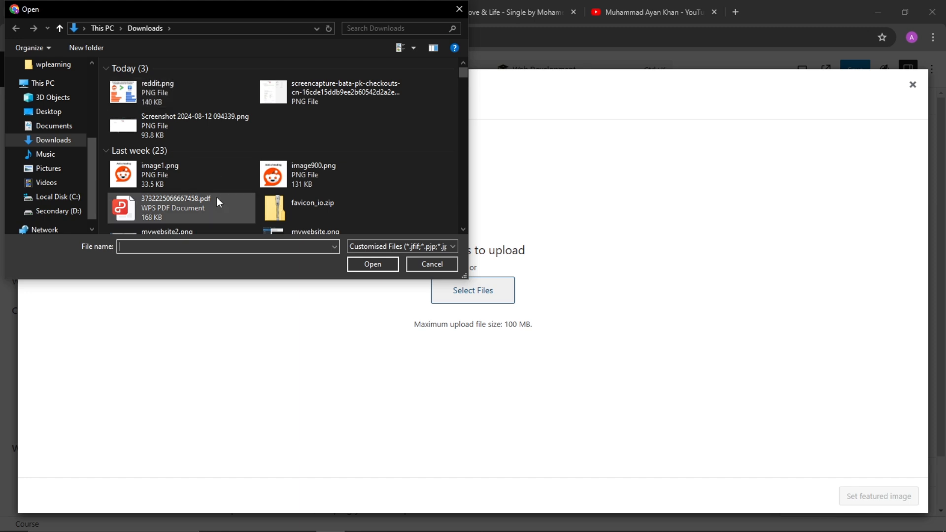
{"action": "scroll", "coordinate": [217, 198], "scroll_direction": "down", "scroll_amount": 2}
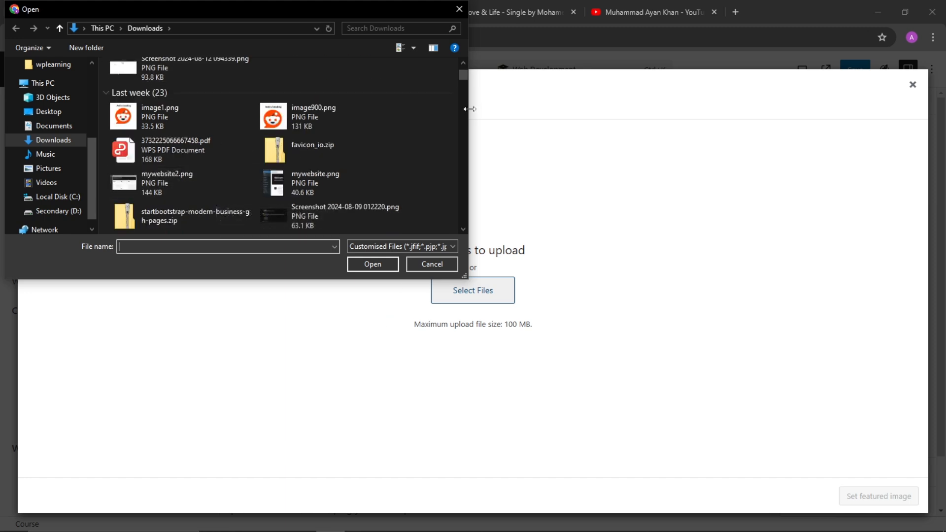
{"action": "scroll", "coordinate": [466, 82], "scroll_direction": "down", "scroll_amount": 3}
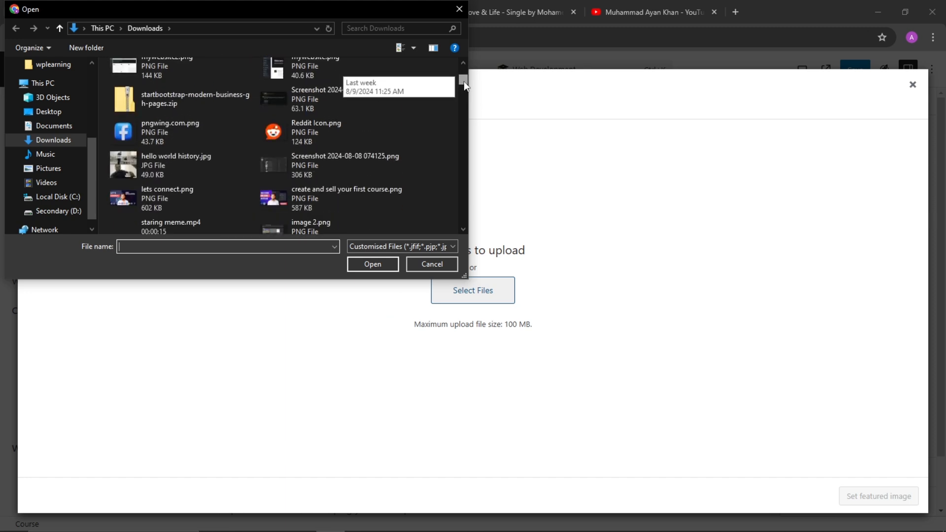
{"action": "left_click", "coordinate": [212, 199]}
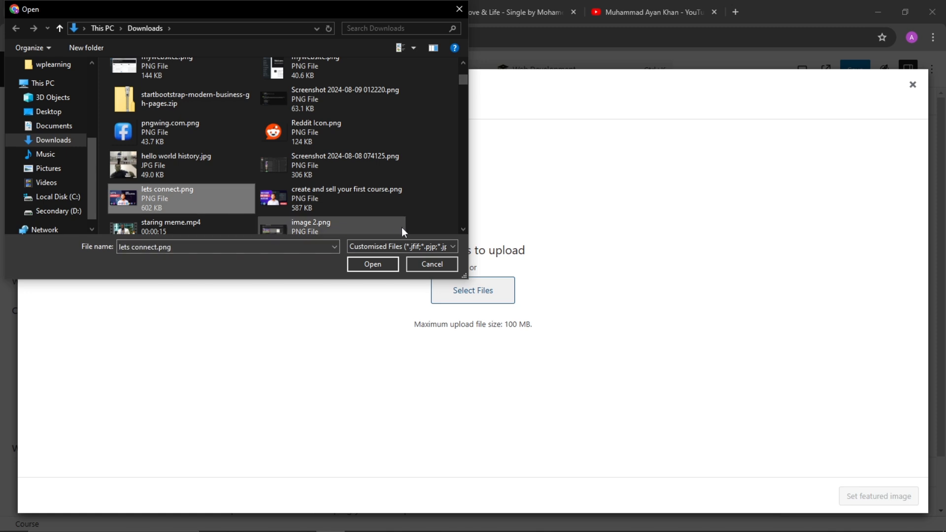
{"action": "left_click", "coordinate": [373, 266]}
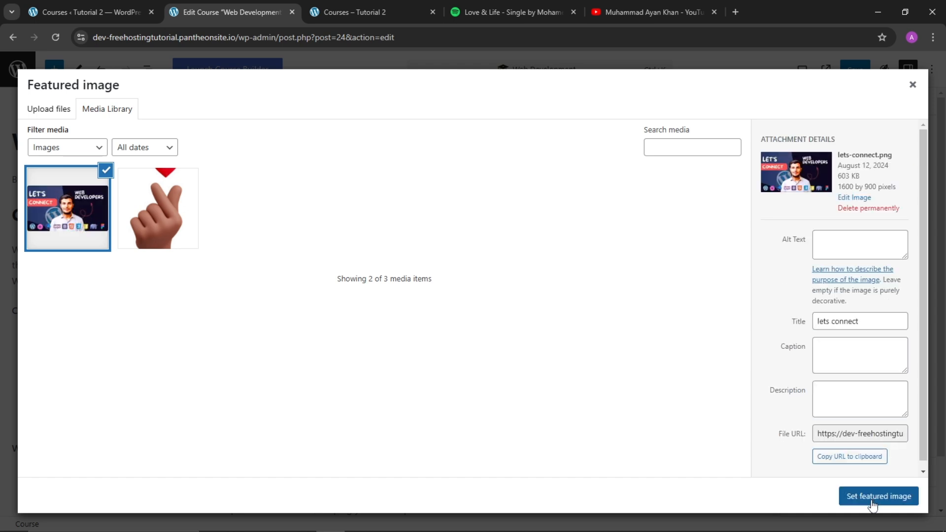
{"action": "left_click", "coordinate": [875, 498]}
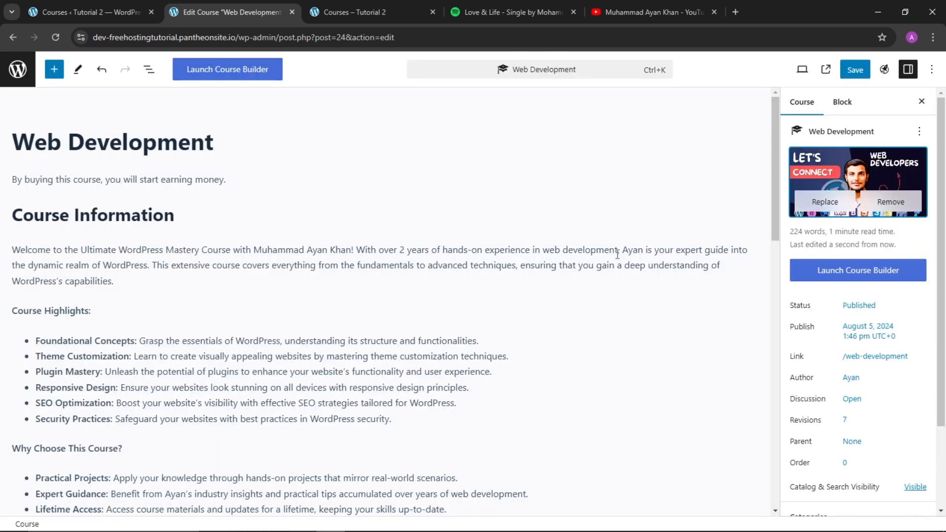
{"action": "left_click", "coordinate": [856, 72]}
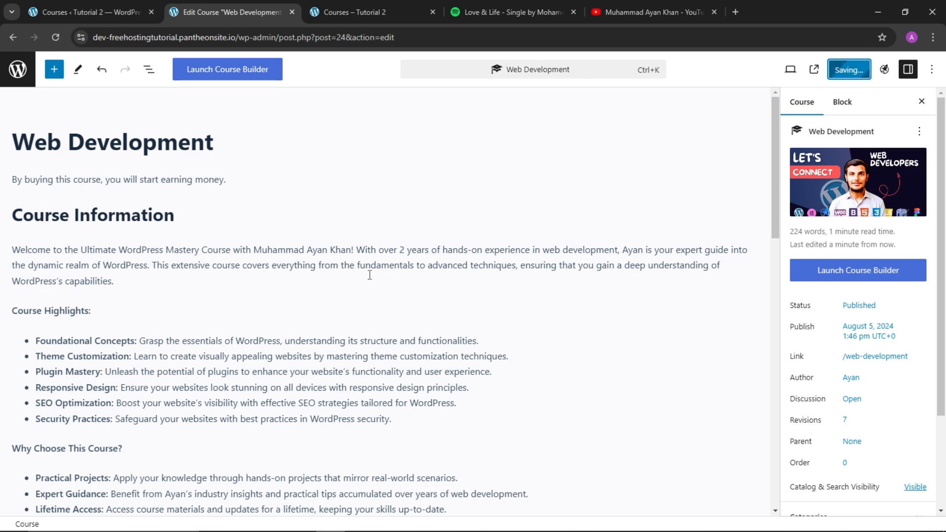
Reload the Course Catalog and check the image on the Web Development tile.
{"action": "left_click", "coordinate": [329, 3]}
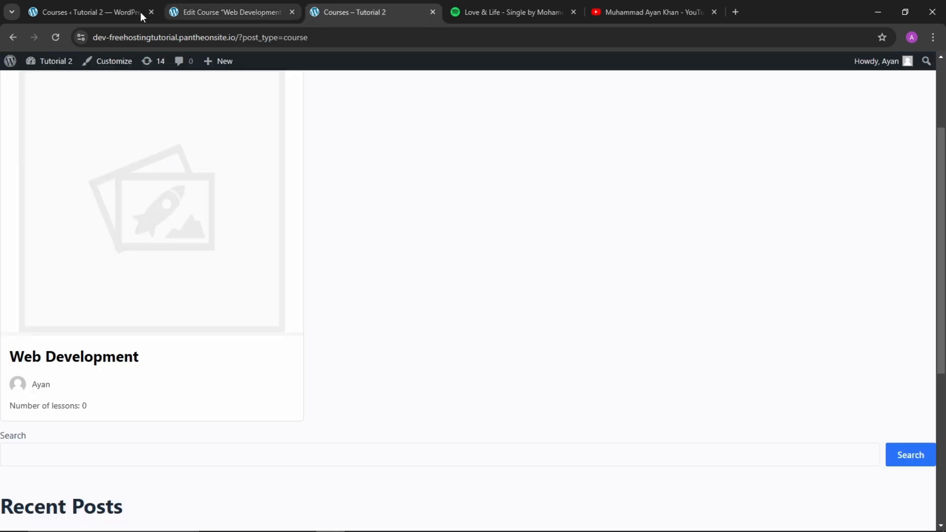
{"action": "left_click", "coordinate": [55, 38]}
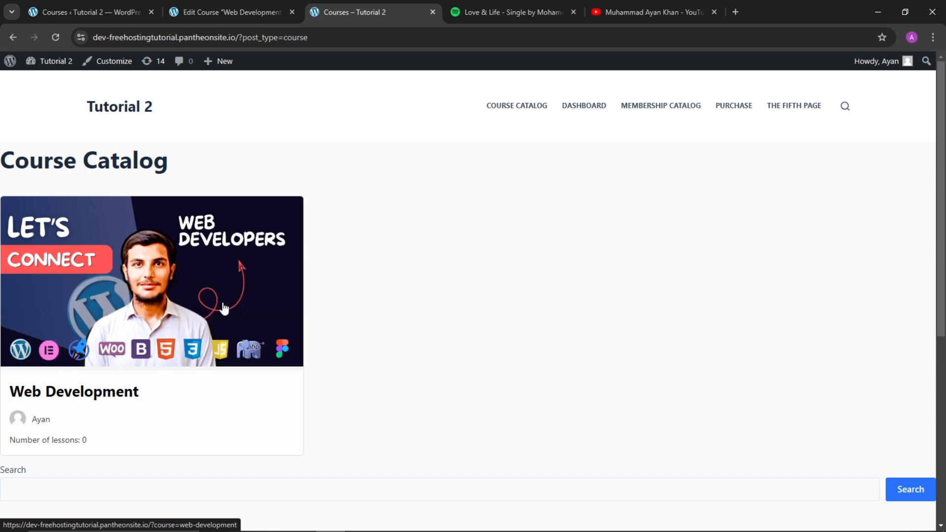
{"action": "left_click_drag", "start_coordinate": [30, 167], "coordinate": [166, 172]}
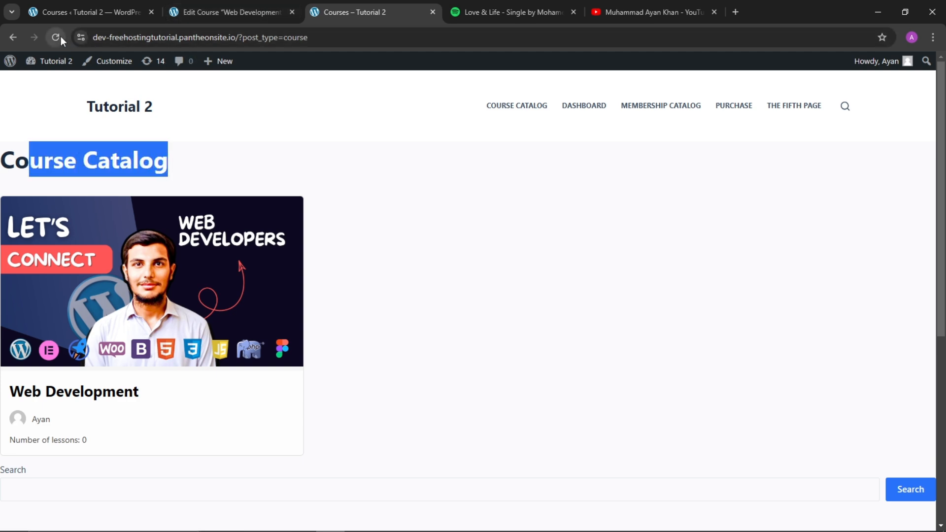
Review the Display Featured Video on Course Tile option in the course editor and compare it with the catalog tile.
{"action": "left_click", "coordinate": [212, 12]}
{"action": "scroll", "coordinate": [125, 283], "scroll_direction": "down", "scroll_amount": 15}
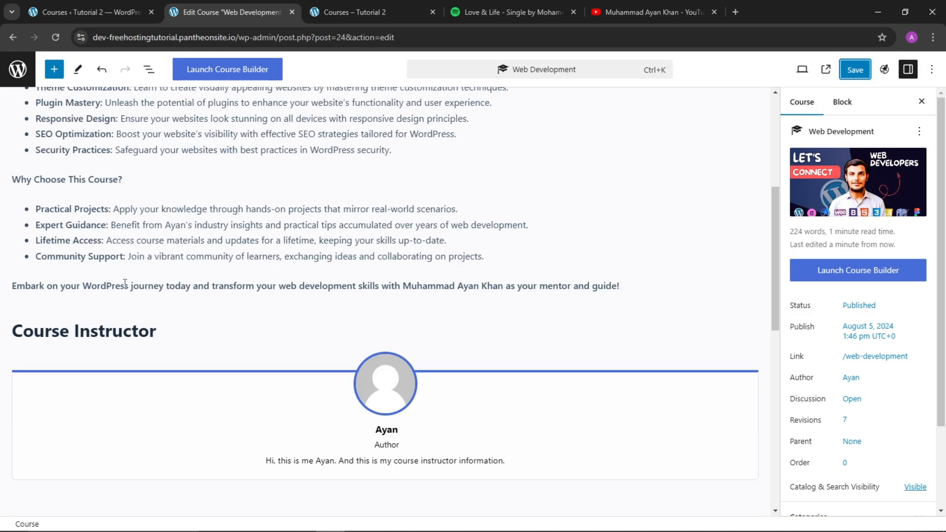
{"action": "scroll", "coordinate": [124, 284], "scroll_direction": "up", "scroll_amount": 1}
{"action": "scroll", "coordinate": [125, 284], "scroll_direction": "down", "scroll_amount": 1}
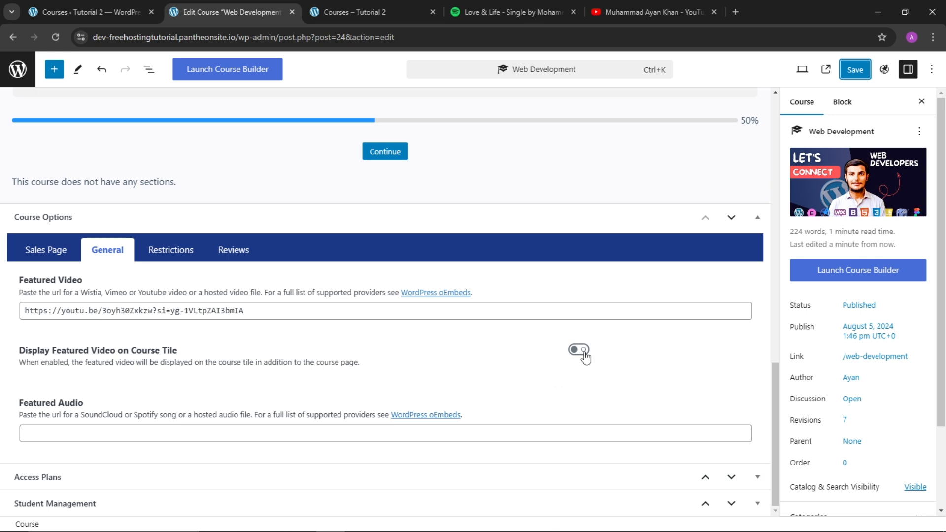
{"action": "key", "text": "ctrl+Tab"}
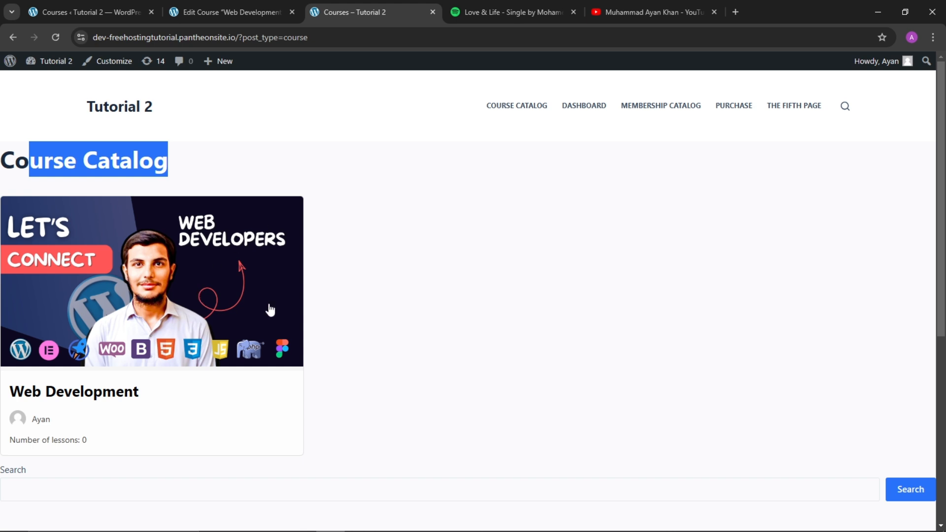
{"action": "left_click", "coordinate": [222, 165]}
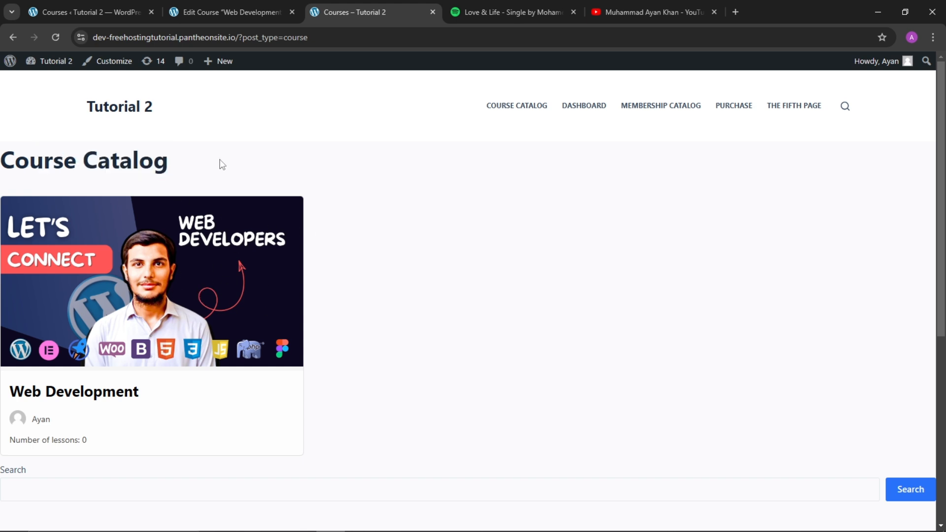
Enable Display Featured Video on Course Tile for the Web Development course and save the course.
{"action": "left_click", "coordinate": [207, 4]}
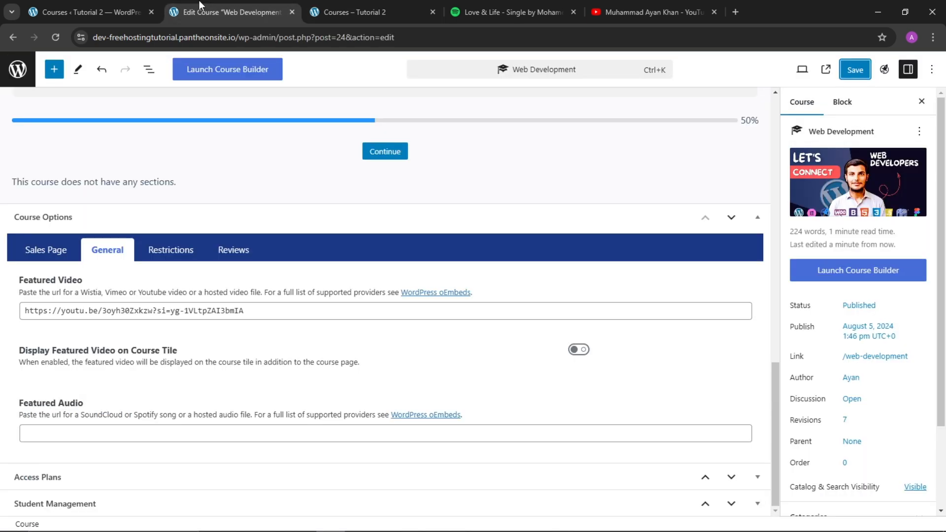
{"action": "left_click", "coordinate": [579, 350]}
{"action": "left_click", "coordinate": [856, 71]}
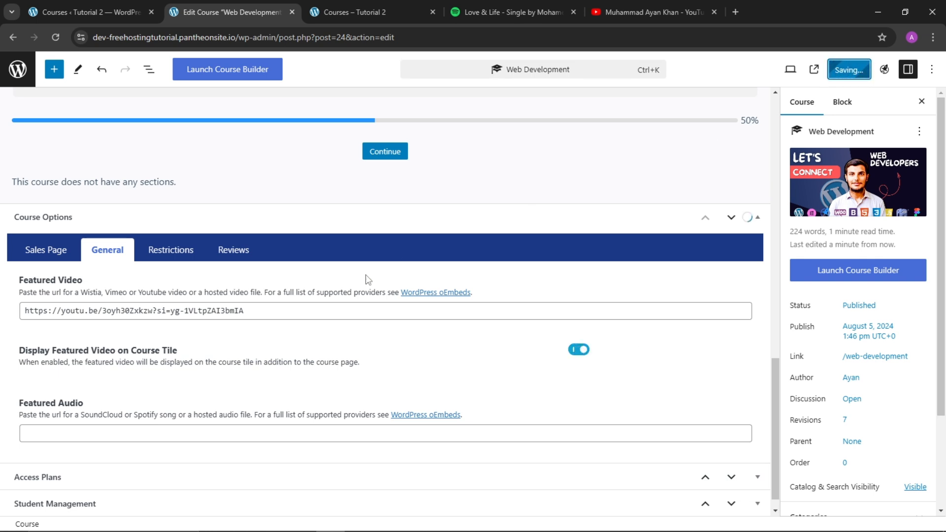
Reload the Course Catalog and examine how the featured video displays on the Web Development tile.
{"action": "left_click", "coordinate": [356, 13]}
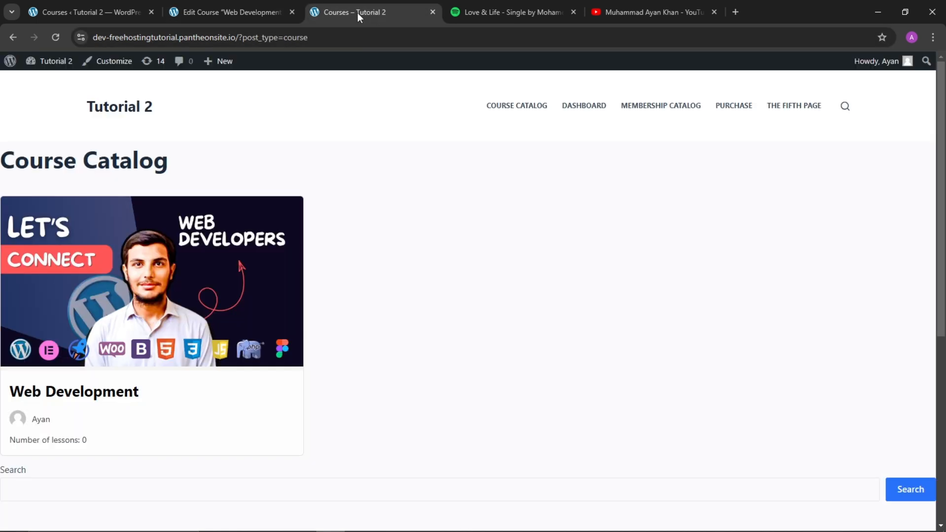
{"action": "left_click", "coordinate": [61, 37]}
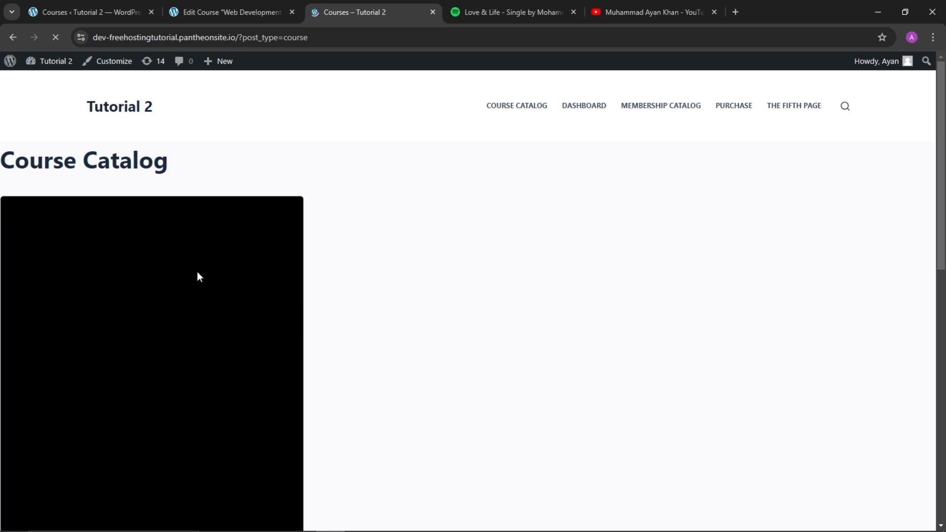
{"action": "scroll", "coordinate": [137, 397], "scroll_direction": "down", "scroll_amount": 2}
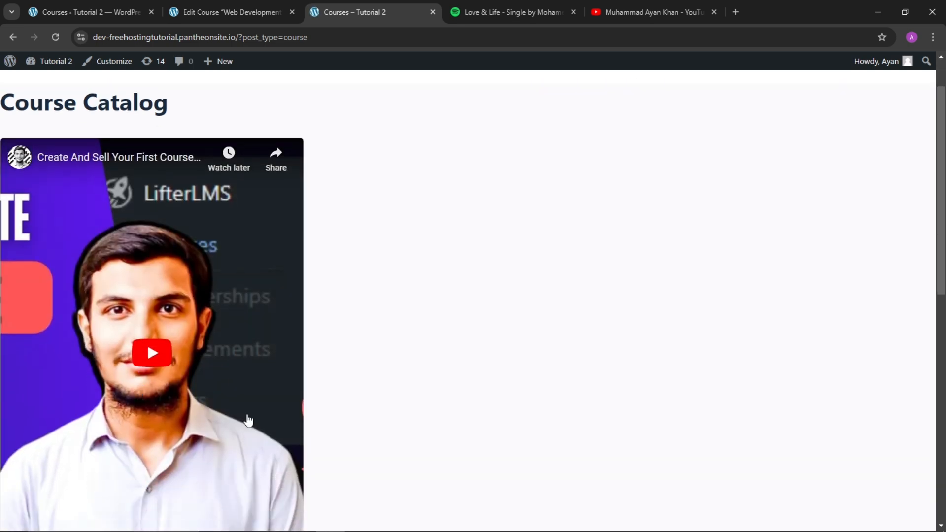
{"action": "scroll", "coordinate": [246, 421], "scroll_direction": "down", "scroll_amount": 4}
{"action": "scroll", "coordinate": [244, 345], "scroll_direction": "down", "scroll_amount": 7}
{"action": "scroll", "coordinate": [243, 338], "scroll_direction": "up", "scroll_amount": 10}
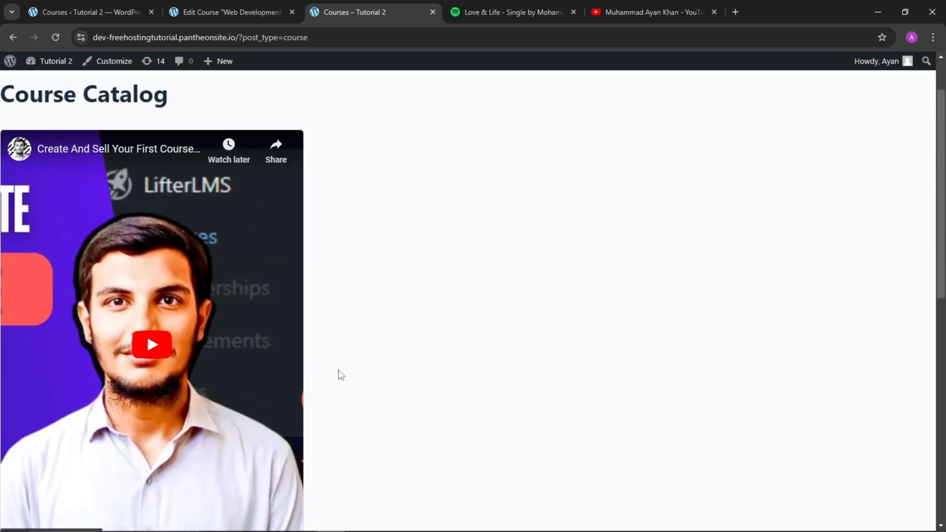
{"action": "scroll", "coordinate": [125, 405], "scroll_direction": "down", "scroll_amount": 4}
{"action": "scroll", "coordinate": [125, 405], "scroll_direction": "up", "scroll_amount": 1}
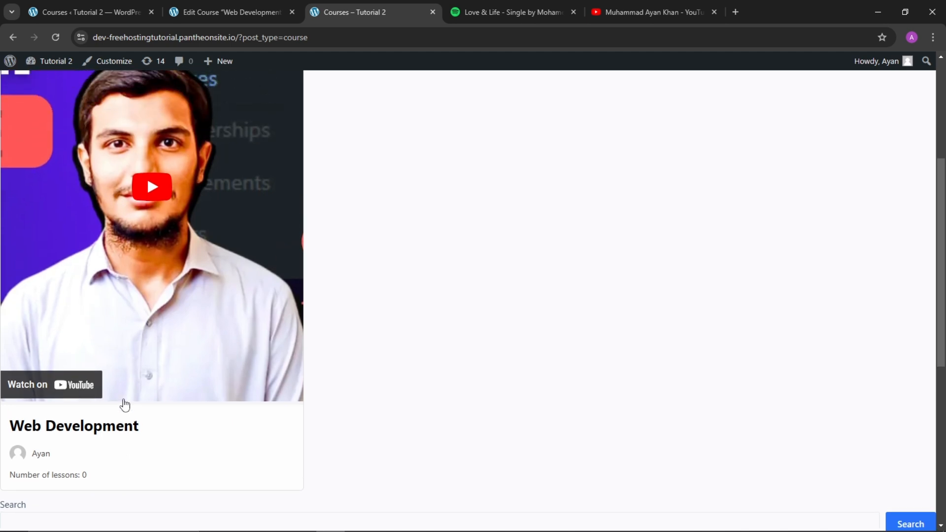
{"action": "scroll", "coordinate": [125, 405], "scroll_direction": "up", "scroll_amount": 3}
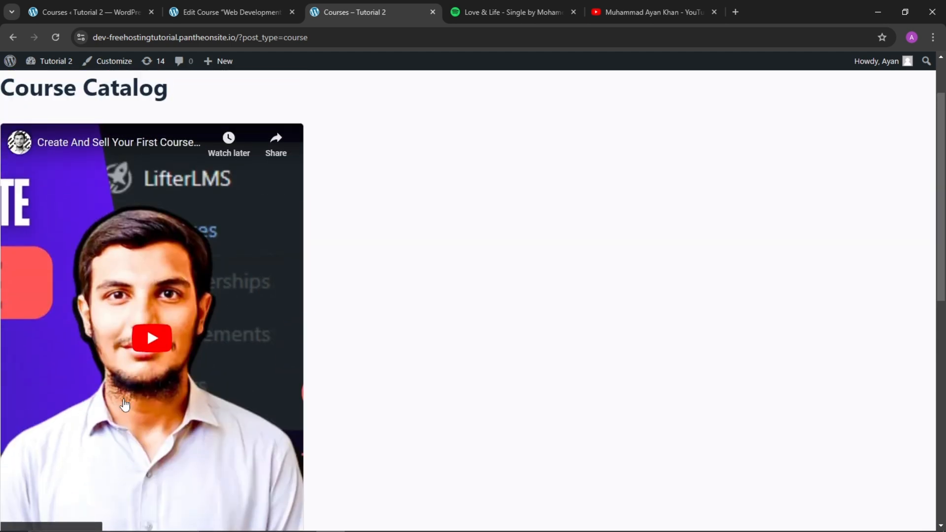
{"action": "scroll", "coordinate": [125, 405], "scroll_direction": "down", "scroll_amount": 2}
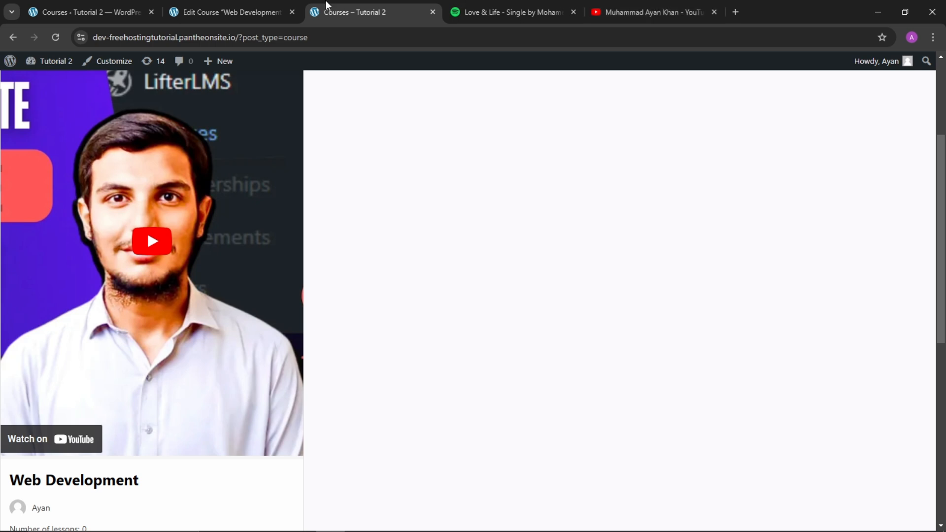
{"action": "left_click", "coordinate": [229, 11]}
{"action": "triple_click", "coordinate": [229, 314]}
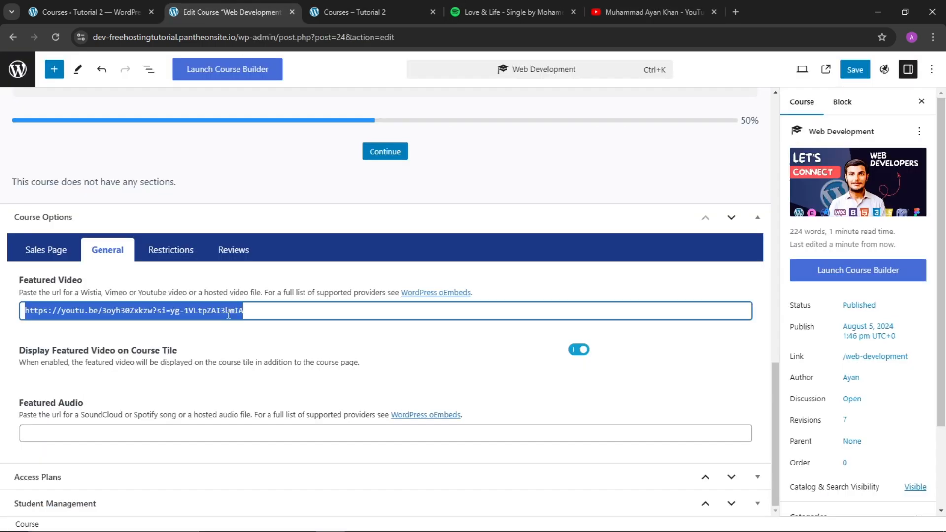
{"action": "key", "text": "BackSpace"}
{"action": "left_click", "coordinate": [180, 291]}
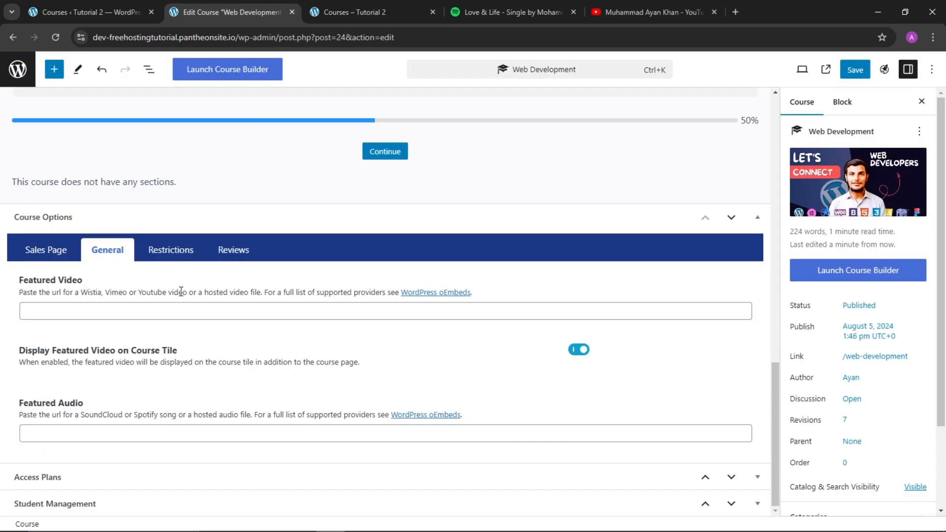
{"action": "left_click", "coordinate": [152, 311]}
{"action": "left_click", "coordinate": [143, 338]}
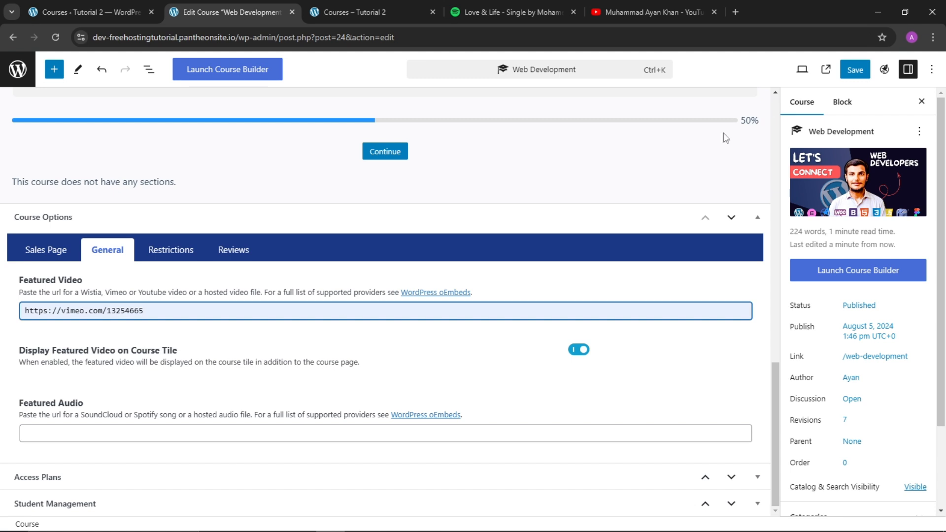
{"action": "left_click", "coordinate": [856, 70]}
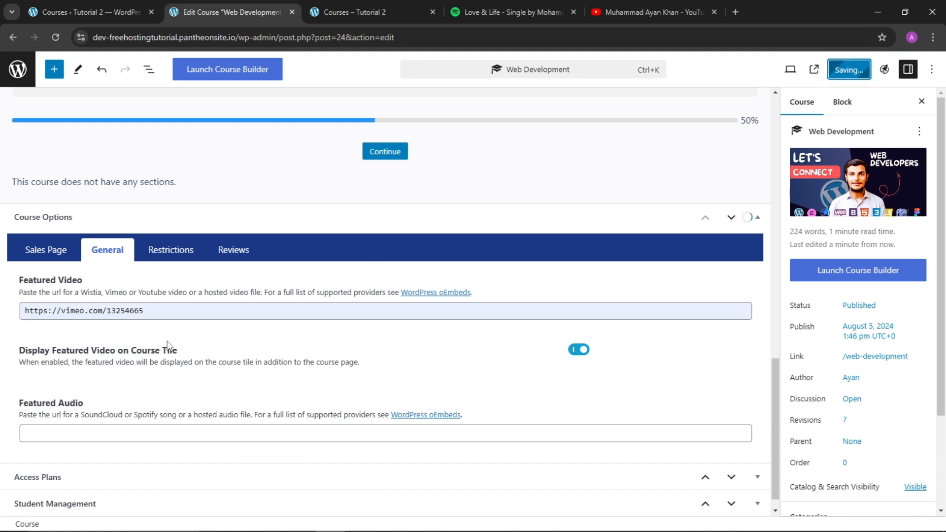
Reload the Course Catalog, check the Vimeo video on the Web Development tile, and return to the course editor.
{"action": "left_click", "coordinate": [345, 12]}
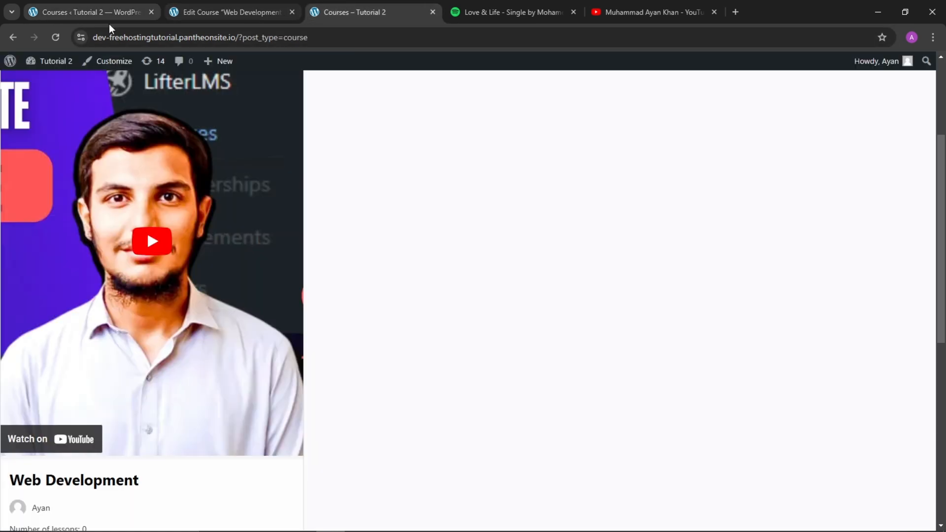
{"action": "left_click", "coordinate": [56, 37]}
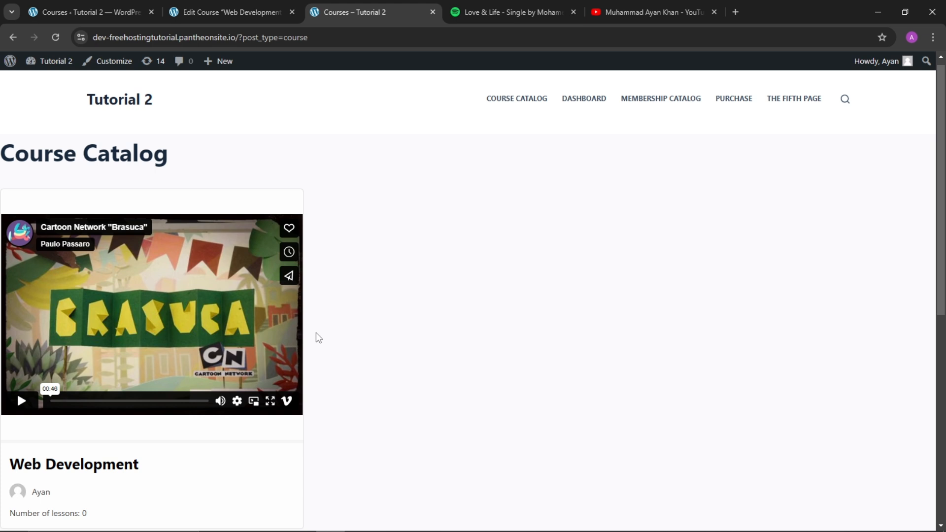
{"action": "left_click", "coordinate": [271, 4]}
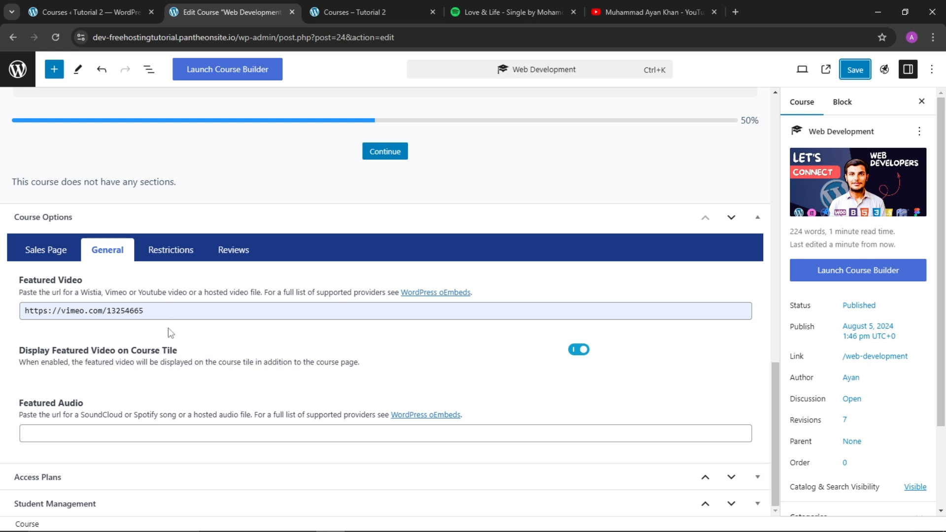
Disable Display Featured Video on Course Tile for the Web Development course and save the course.
{"action": "left_click", "coordinate": [578, 350]}
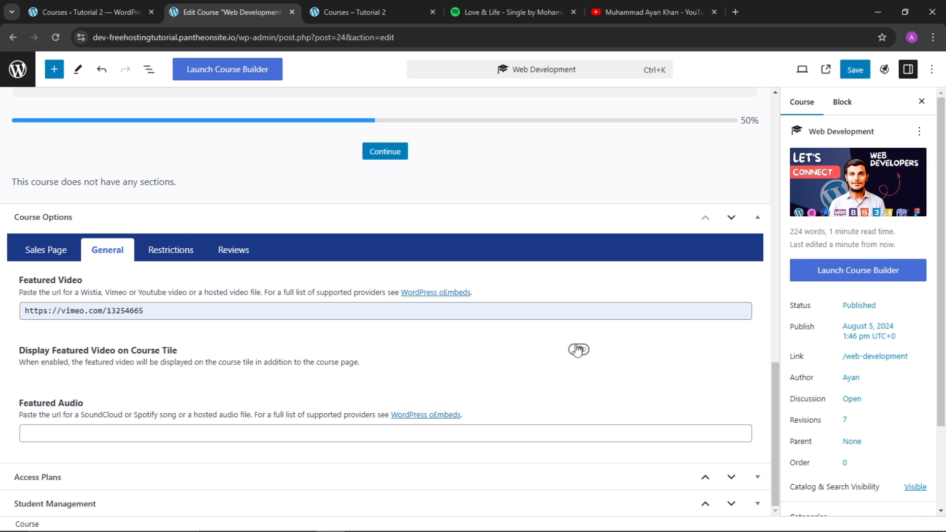
{"action": "left_click", "coordinate": [856, 69]}
{"action": "mouse_move", "coordinate": [852, 182]}
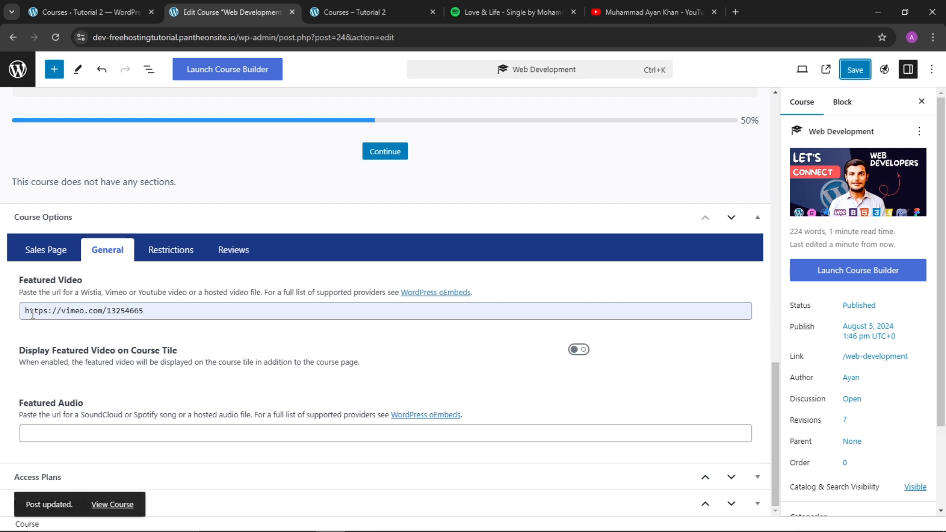
{"action": "left_click_drag", "start_coordinate": [76, 359], "coordinate": [172, 358]}
{"action": "left_click", "coordinate": [77, 357]}
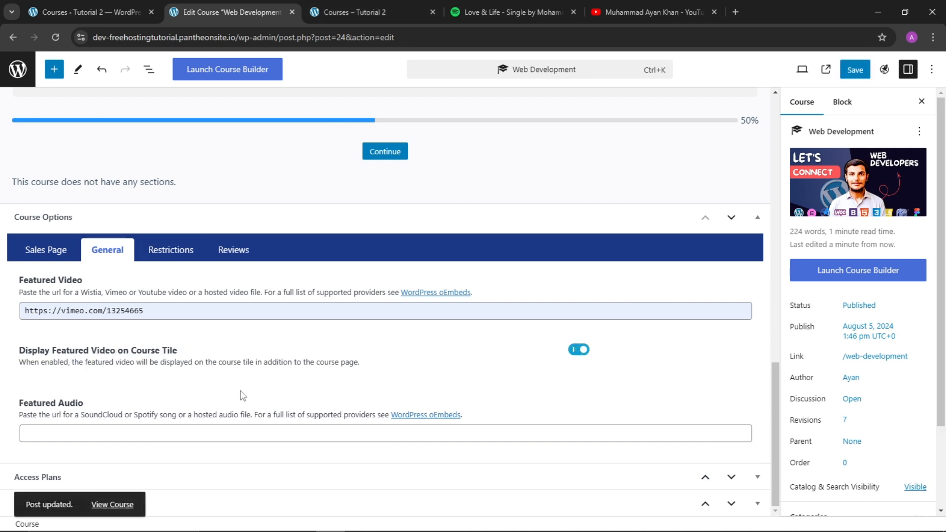
{"action": "double_click", "coordinate": [126, 351]}
{"action": "left_click", "coordinate": [126, 352]}
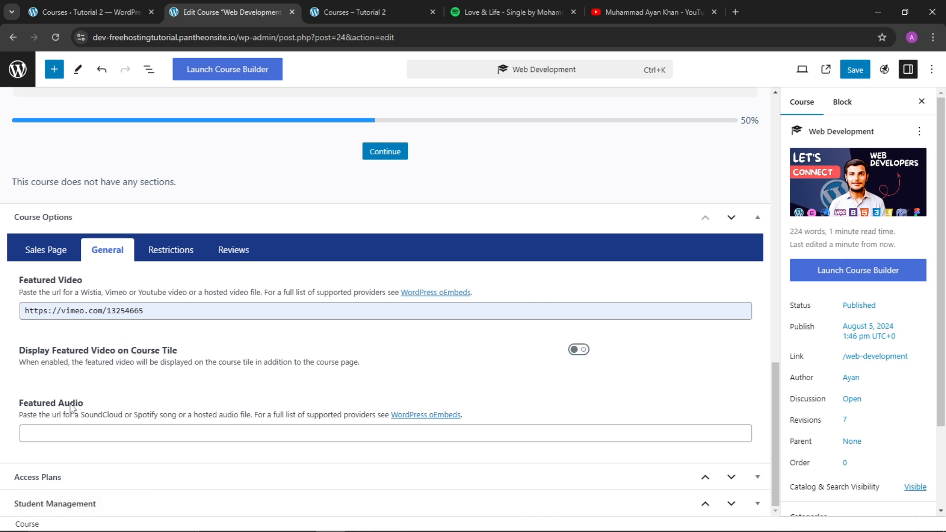
Review the Featured Audio option, switch to Spotify and copy the song link of the "Love & Life" track.
{"action": "left_click_drag", "start_coordinate": [17, 416], "coordinate": [135, 430]}
{"action": "left_click", "coordinate": [140, 429]}
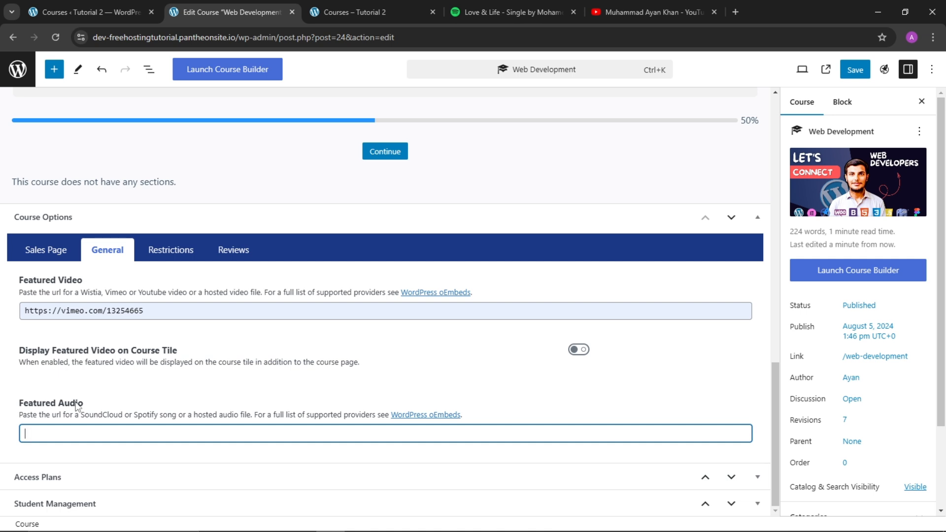
{"action": "left_click", "coordinate": [513, 4]}
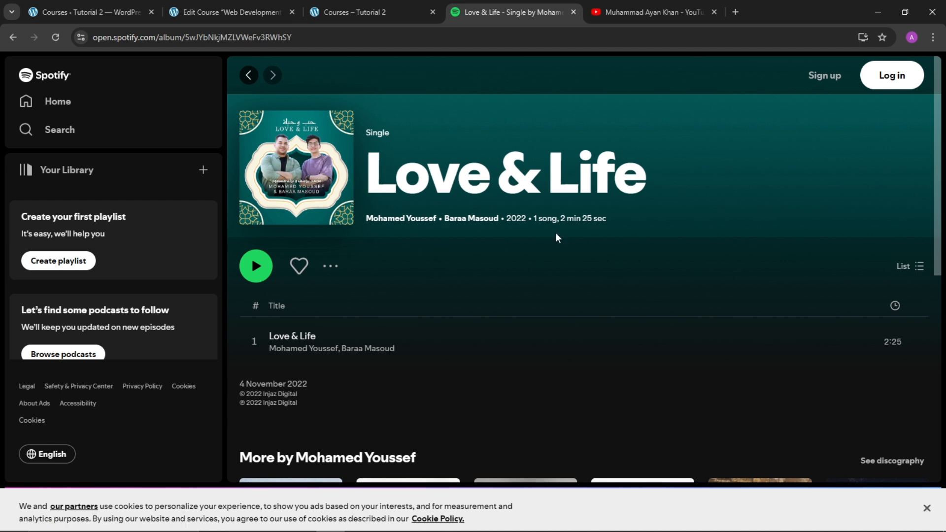
{"action": "left_click", "coordinate": [914, 344]}
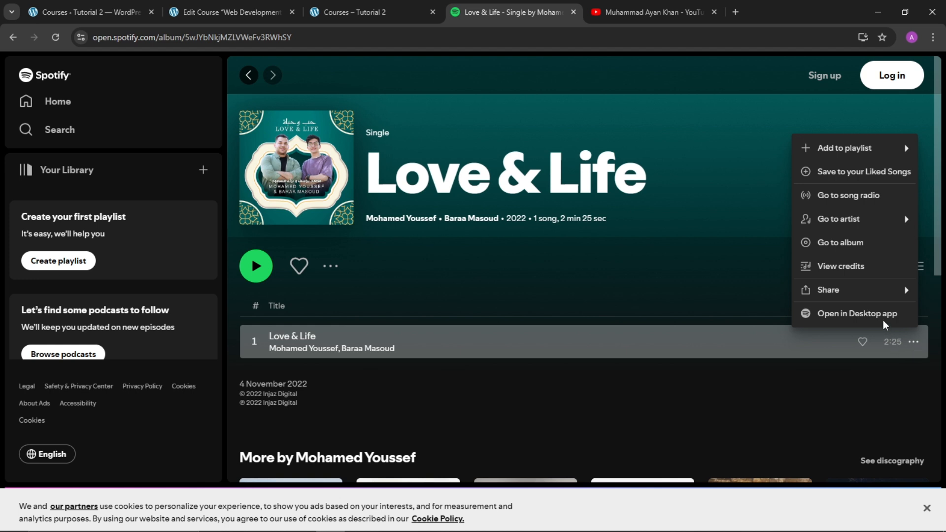
{"action": "mouse_move", "coordinate": [838, 298]}
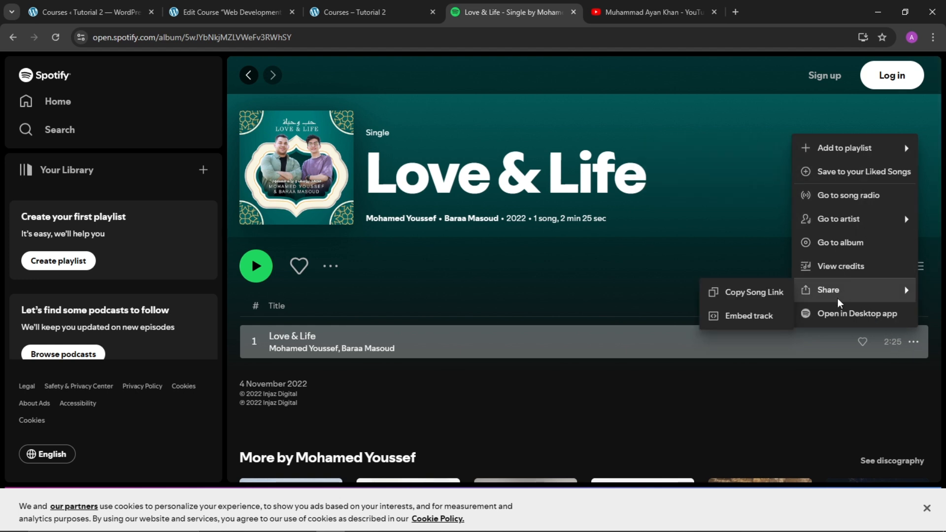
{"action": "left_click", "coordinate": [764, 302]}
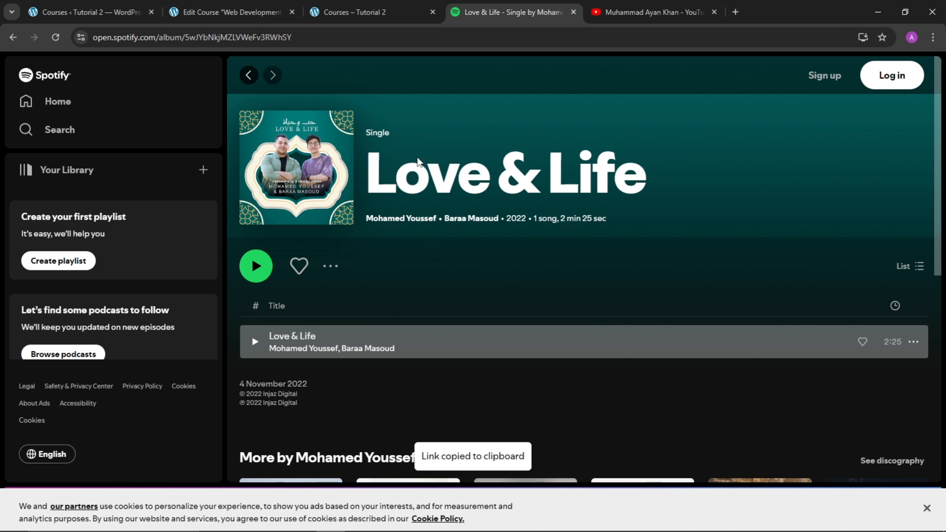
Paste the copied Spotify track link as the course's Featured Audio and save the course.
{"action": "left_click", "coordinate": [387, 1]}
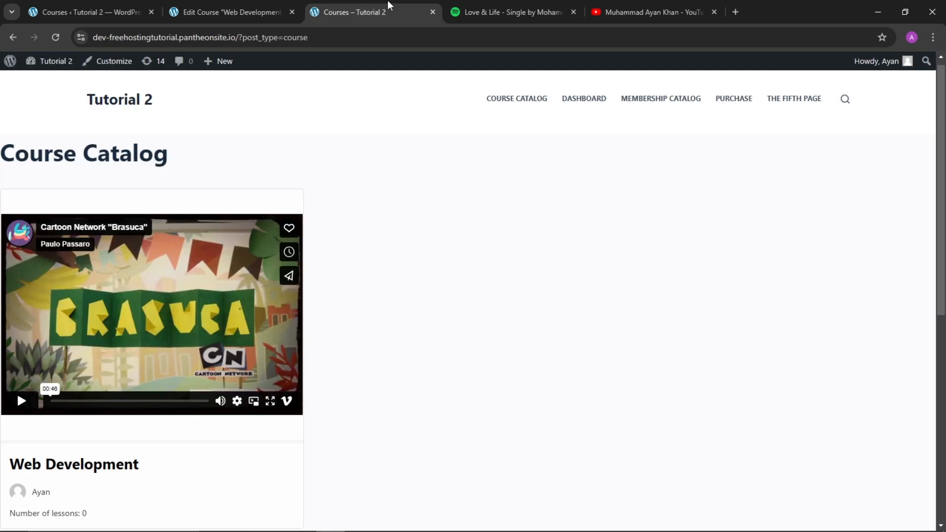
{"action": "left_click", "coordinate": [240, 1]}
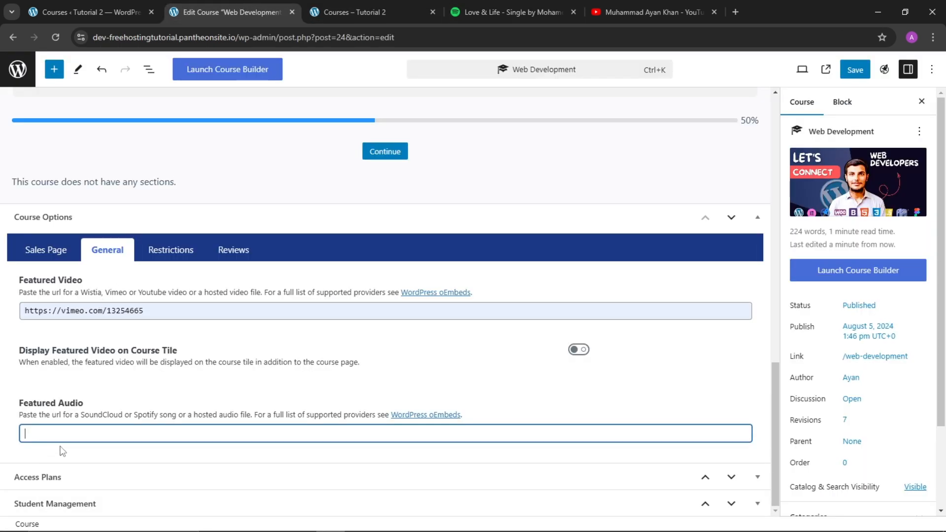
{"action": "key", "text": "ctrl+v"}
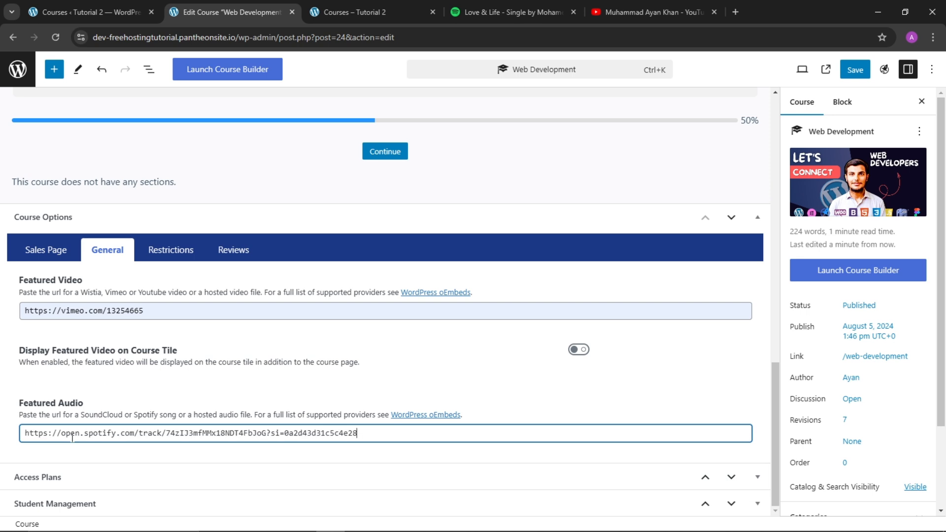
{"action": "left_click", "coordinate": [856, 69]}
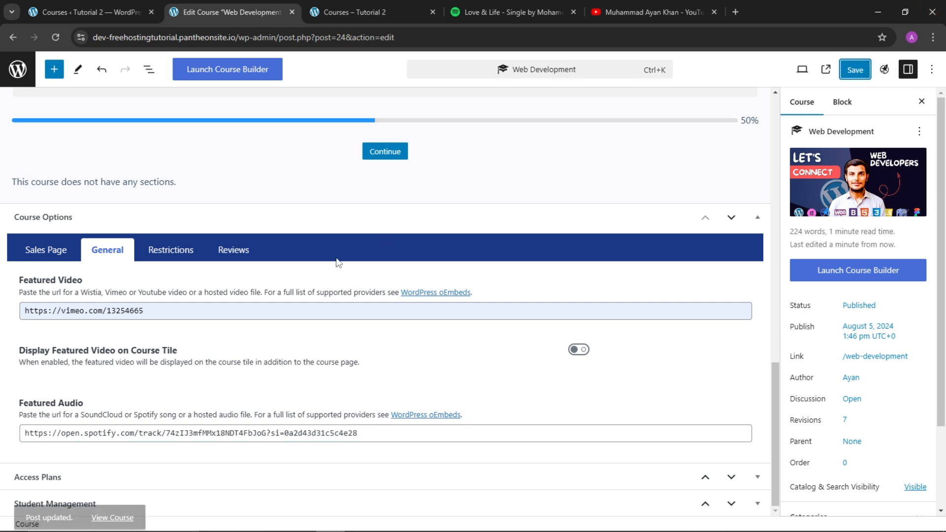
Reload the Course Catalog and compare the Web Development tile with the tile video setting and featured image in the course editor.
{"action": "left_click", "coordinate": [360, 11]}
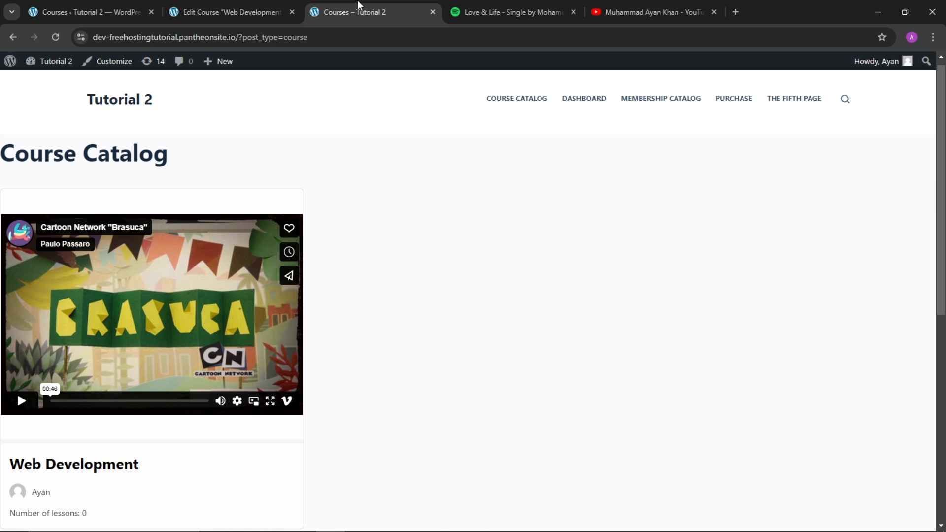
{"action": "left_click", "coordinate": [56, 38]}
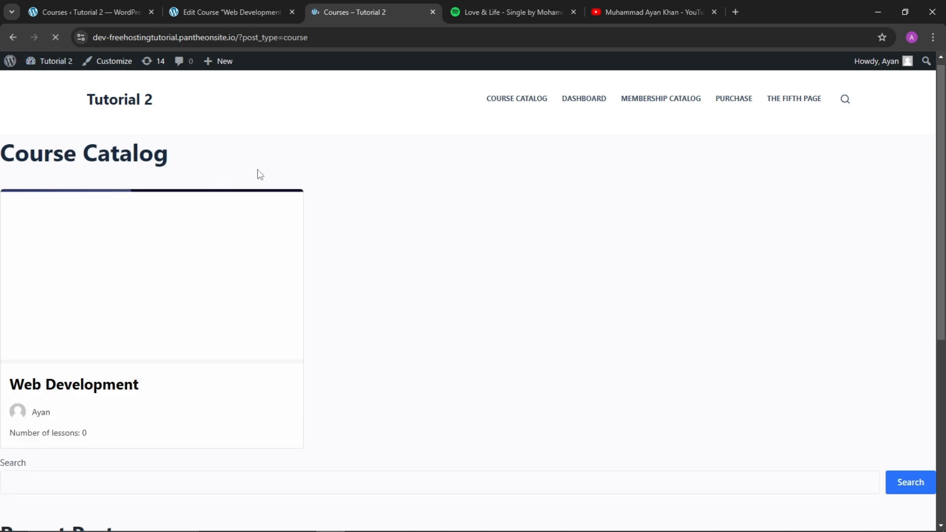
{"action": "scroll", "coordinate": [257, 173], "scroll_direction": "down", "scroll_amount": 2}
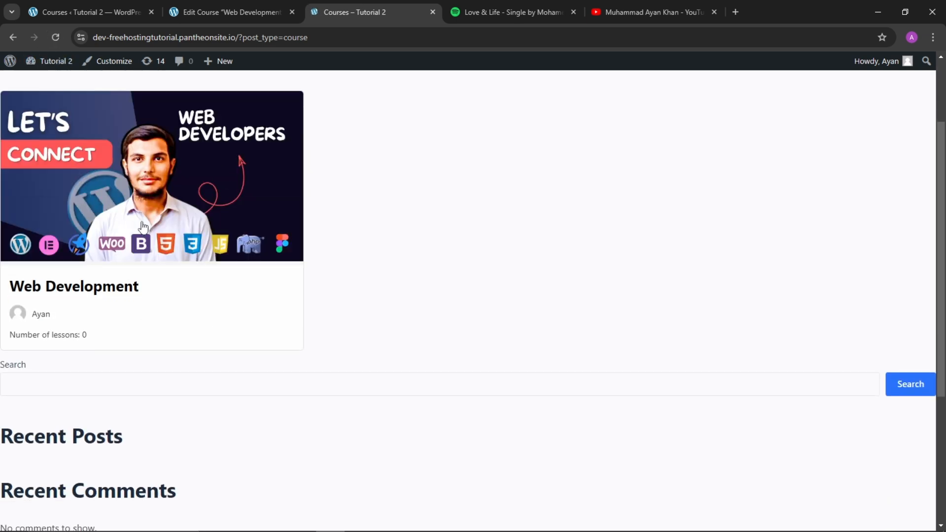
{"action": "left_click", "coordinate": [234, 9]}
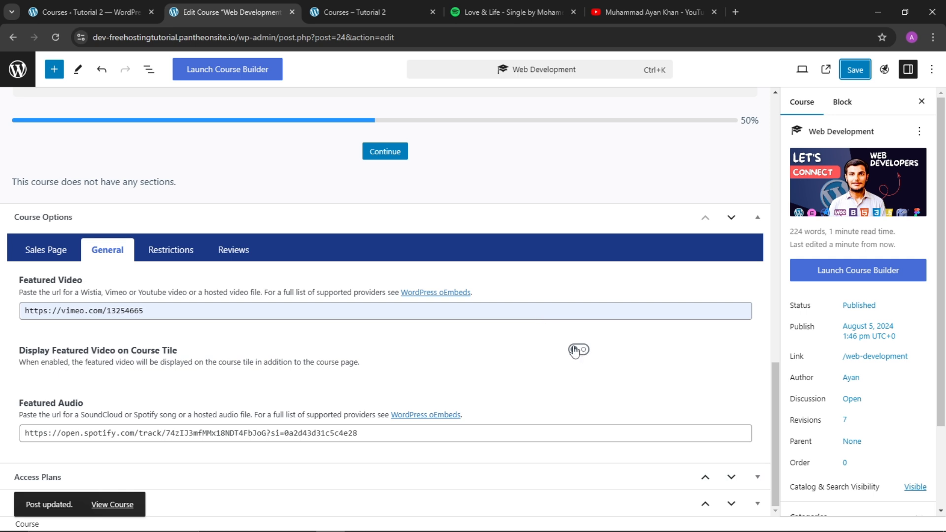
{"action": "mouse_move", "coordinate": [861, 186]}
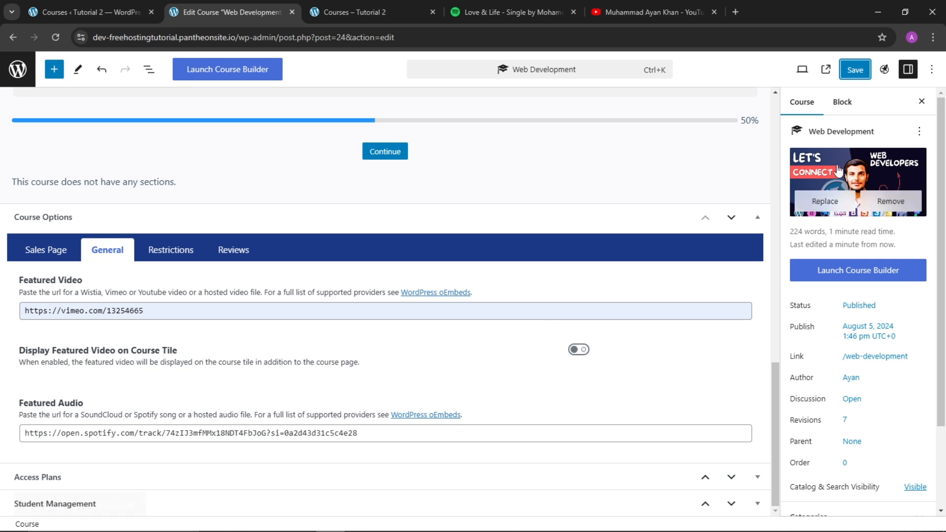
{"action": "left_click", "coordinate": [422, 6]}
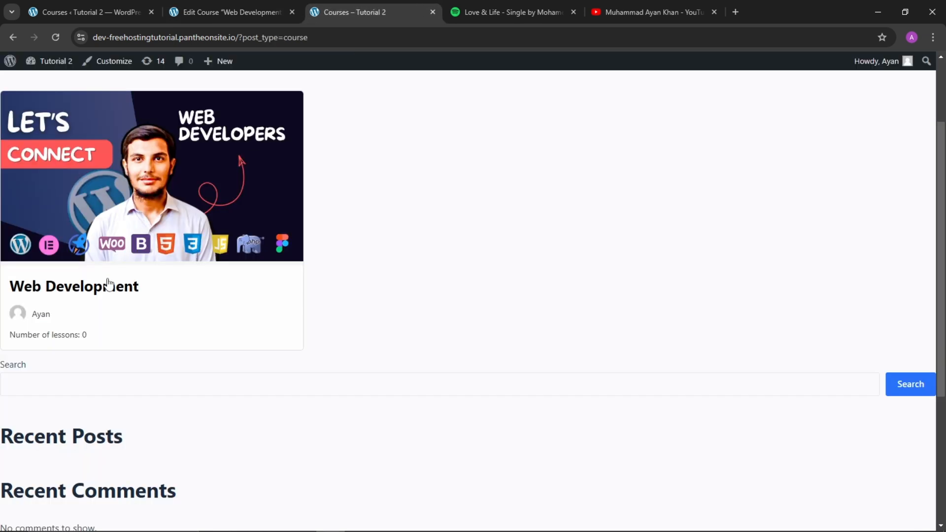
Open the live Web Development course page, play the embedded "Love & Life" audio, and return to the course editor.
{"action": "left_click", "coordinate": [100, 291]}
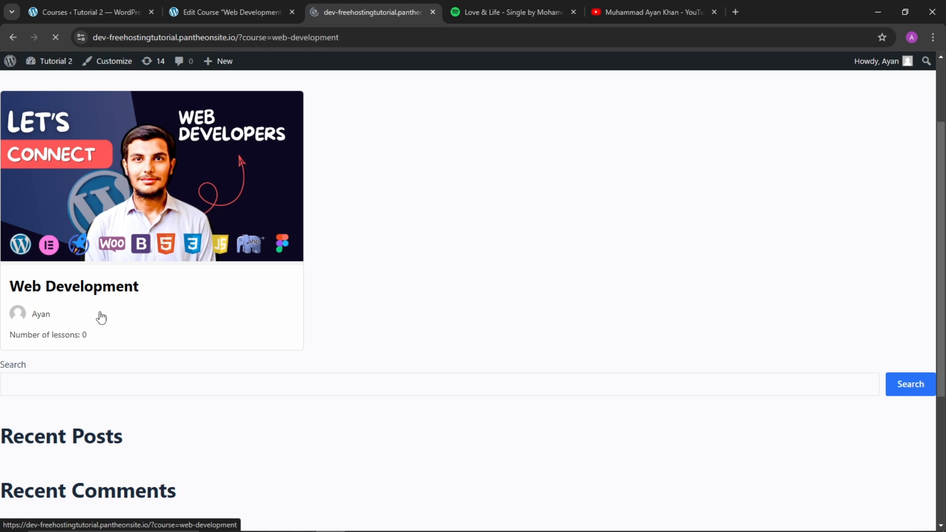
{"action": "scroll", "coordinate": [333, 362], "scroll_direction": "down", "scroll_amount": 6}
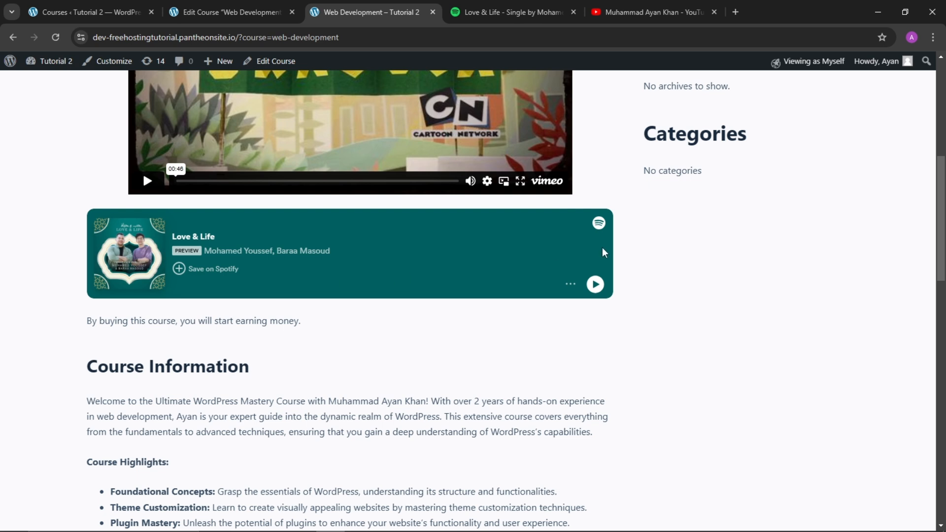
{"action": "left_click", "coordinate": [596, 285]}
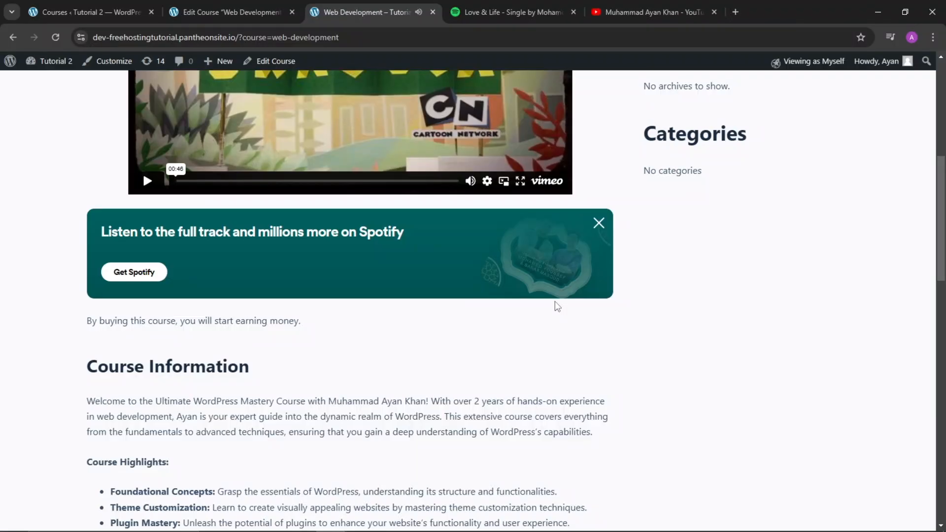
{"action": "left_click", "coordinate": [289, 1]}
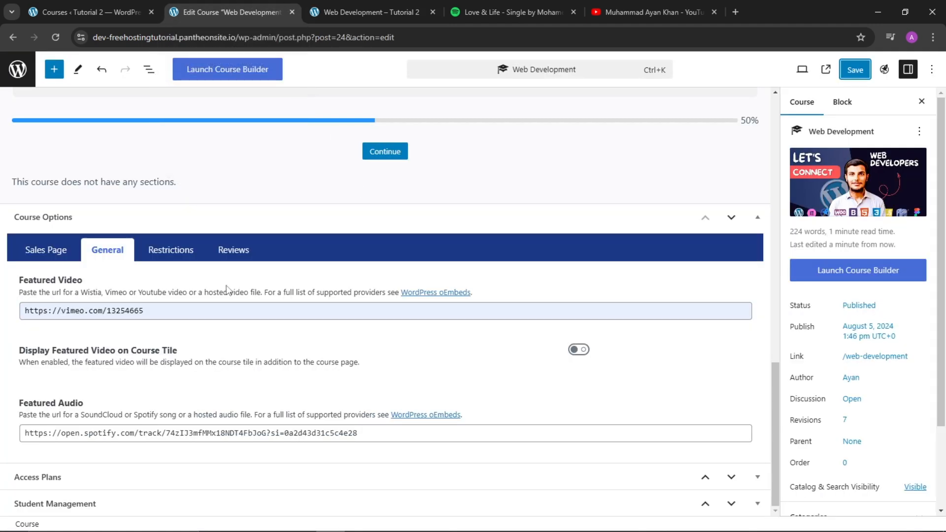